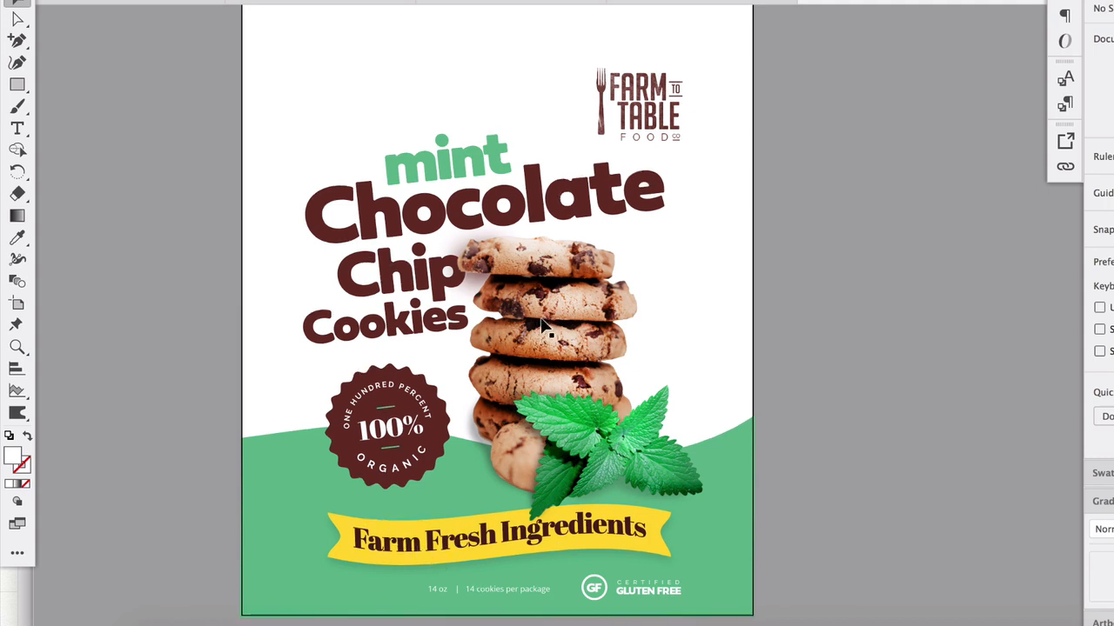
pyautogui.scroll(3, 539, 316)
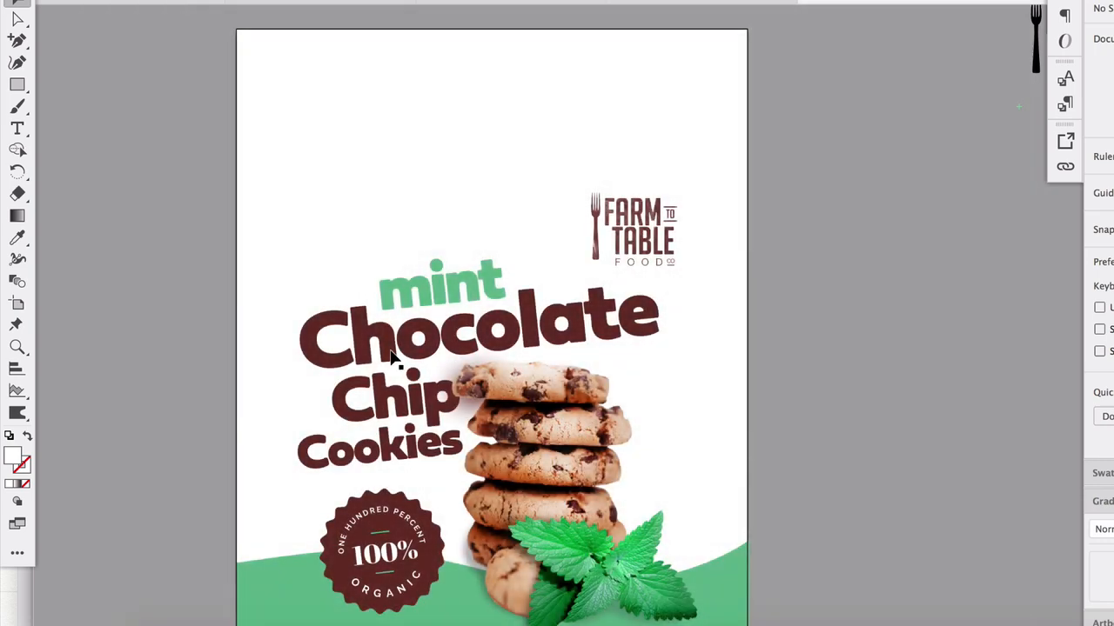
pyautogui.scroll(-2, 389, 358)
pyautogui.scroll(-4, 389, 358)
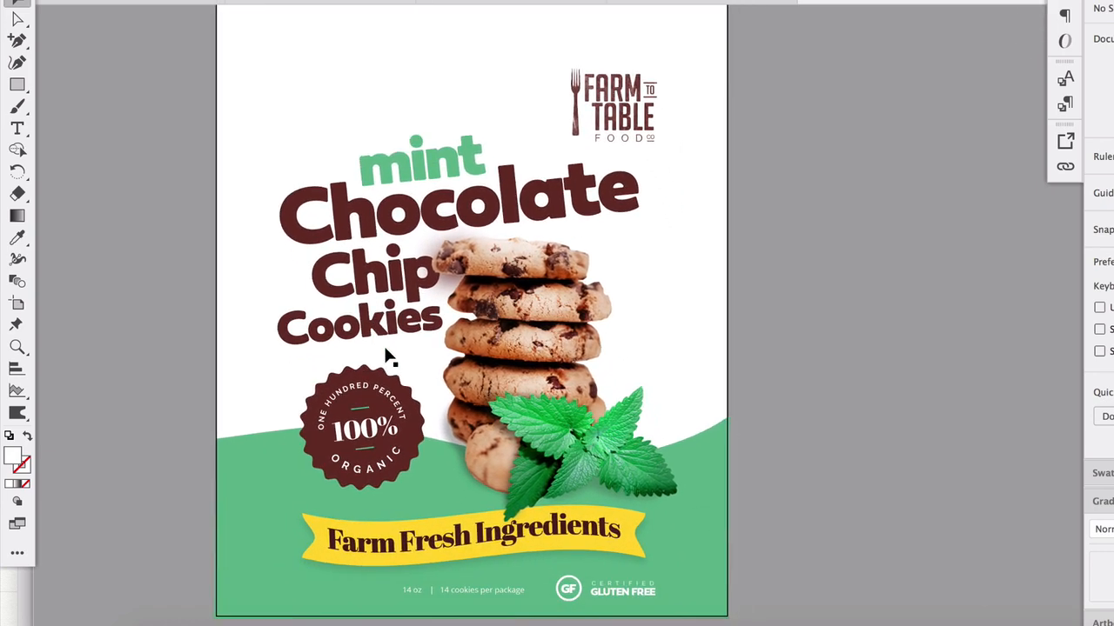
pyautogui.scroll(-1, 377, 341)
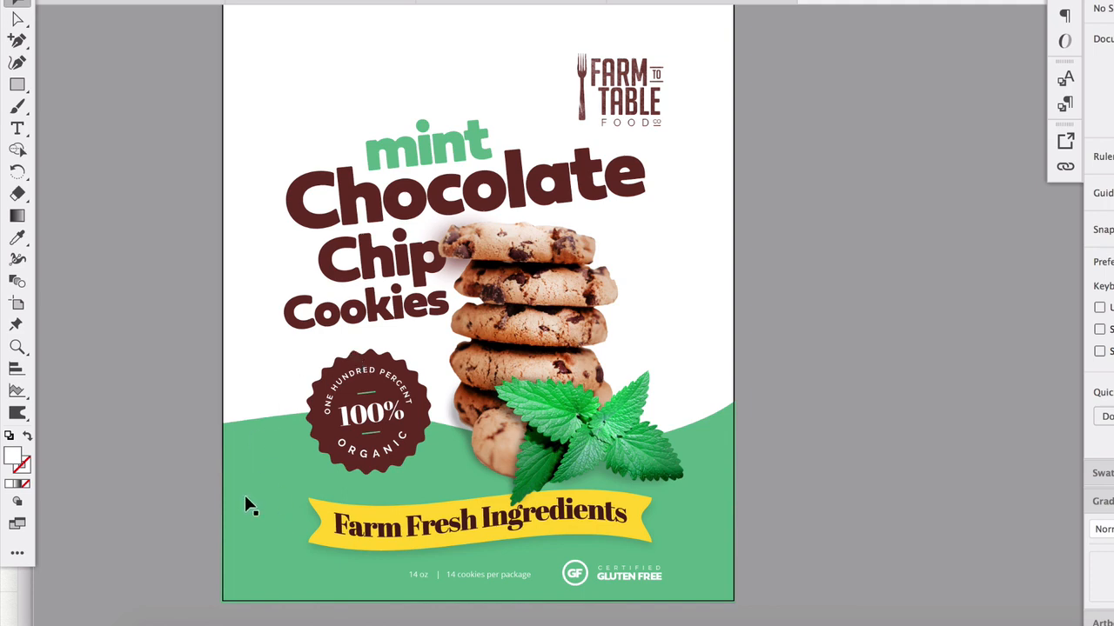
# Try deleting the green wave shape at the base of the package design
pyautogui.click(247, 522)
pyautogui.click(236, 269)
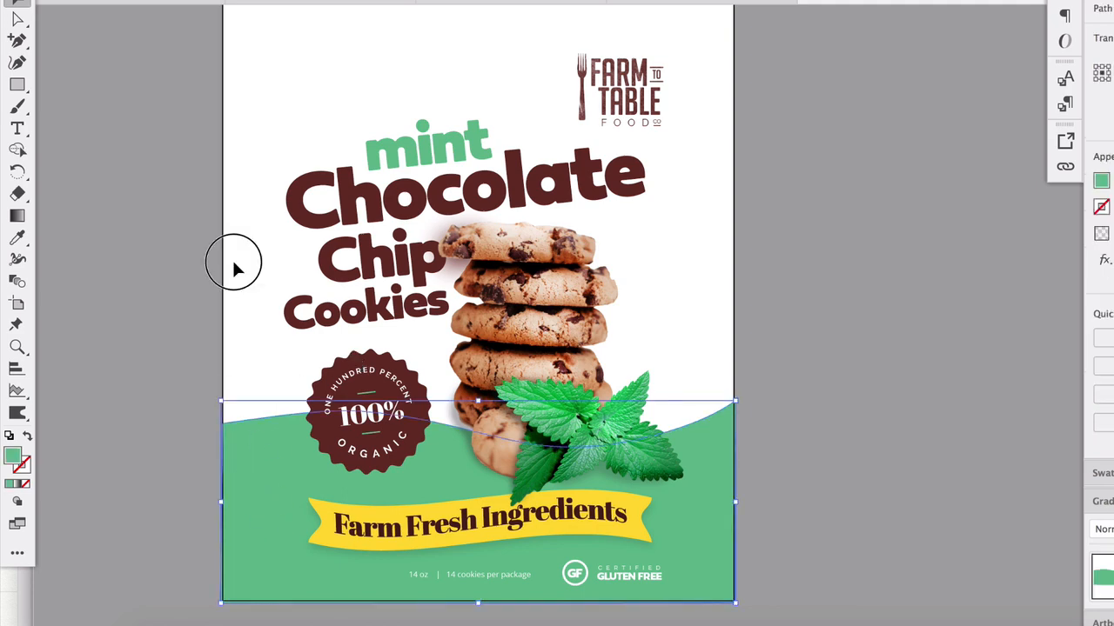
pyautogui.click(266, 502)
pyautogui.press('Delete')
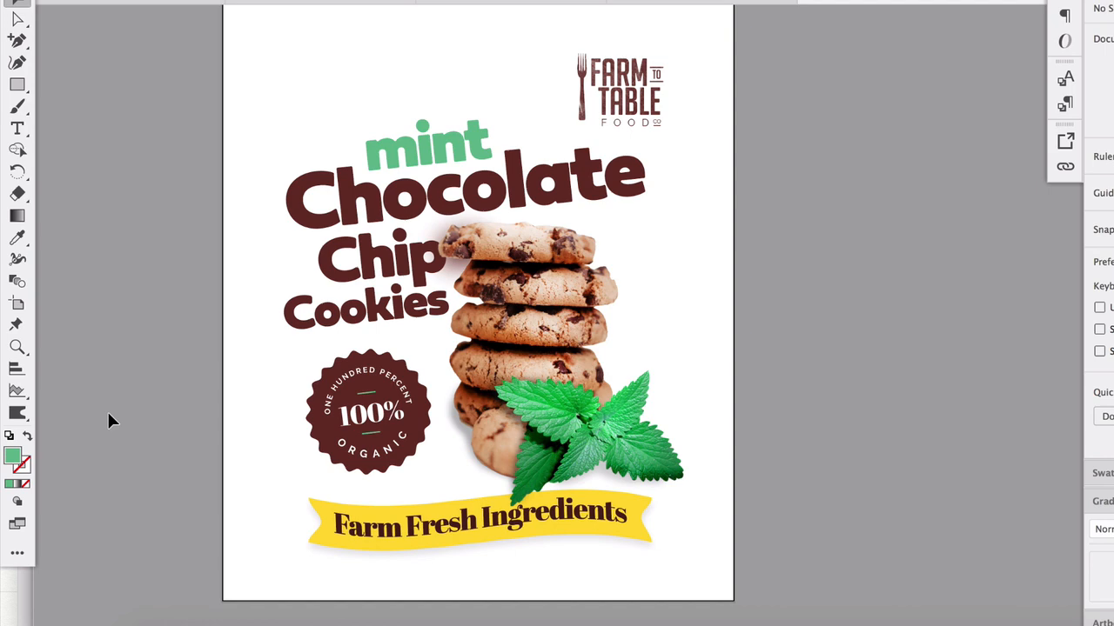
pyautogui.hotkey('ctrl', 'z')
pyautogui.click(73, 359)
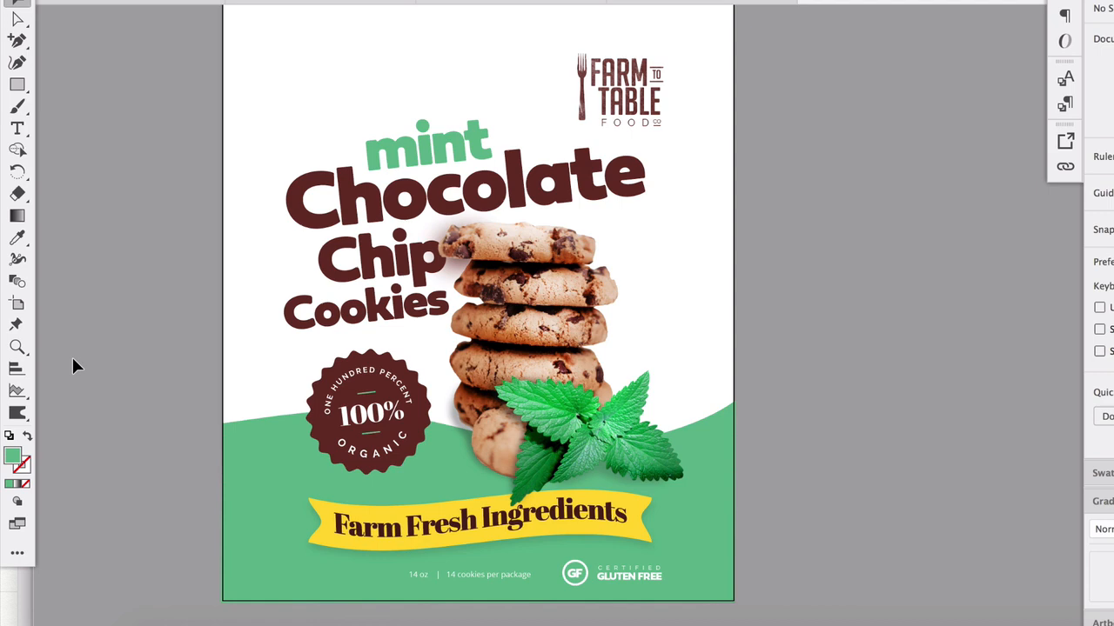
pyautogui.click(256, 479)
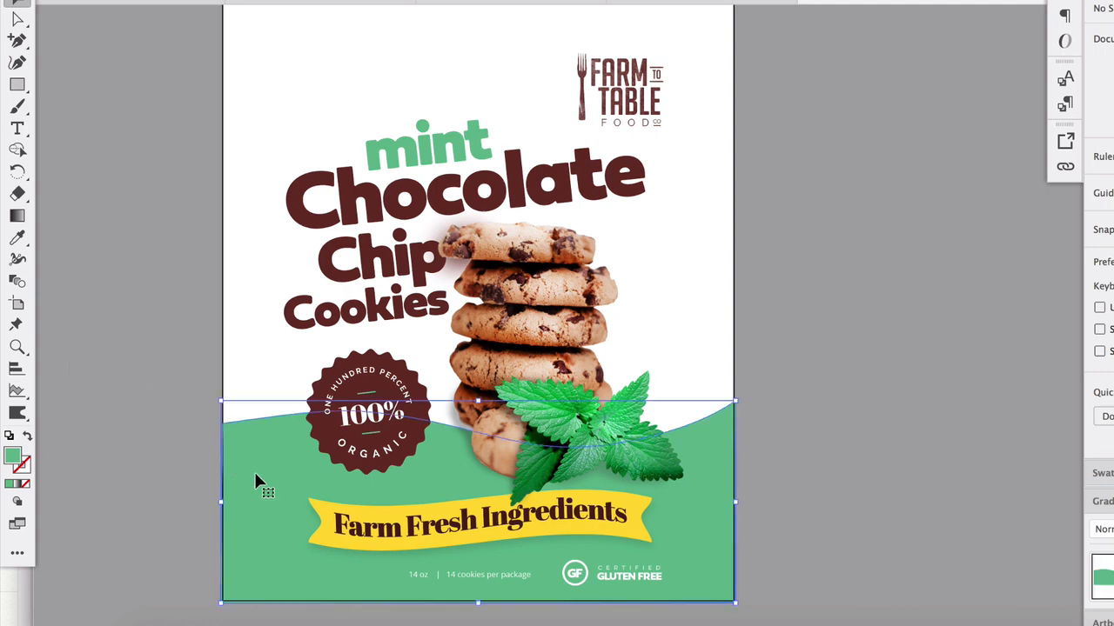
pyautogui.click(153, 392)
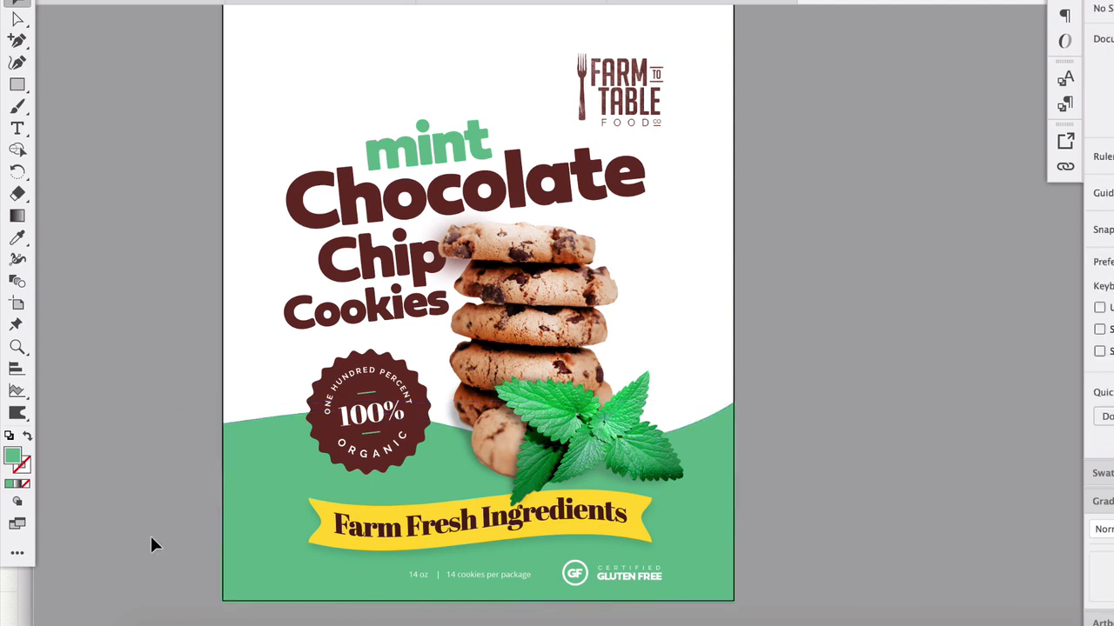
pyautogui.click(335, 529)
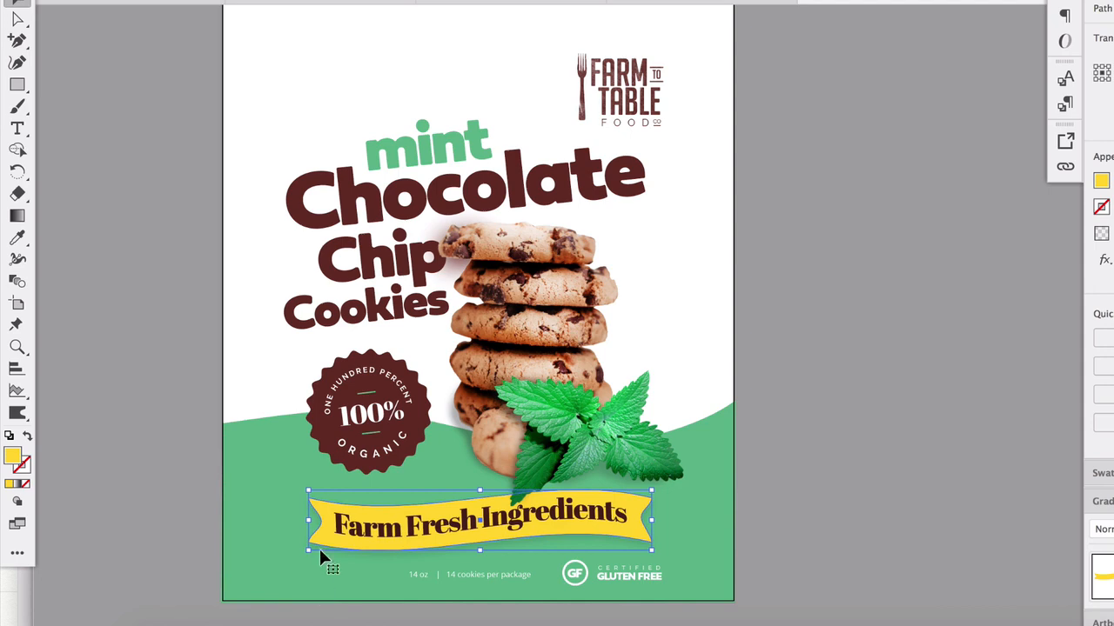
pyautogui.click(835, 465)
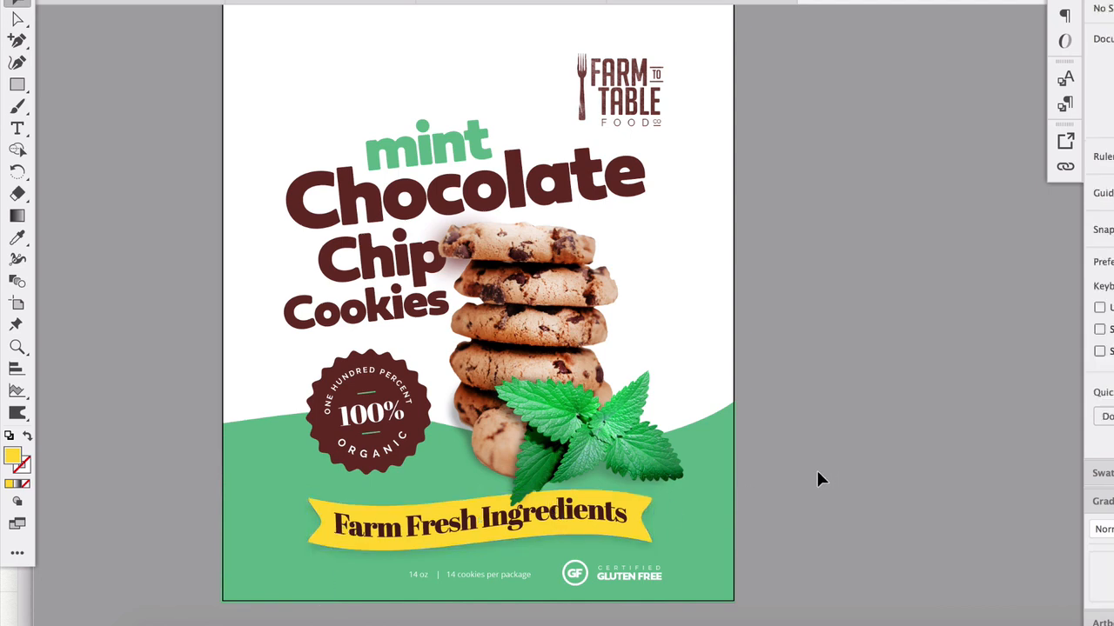
# Draw a rectangle covering the whole package artboard
pyautogui.scroll(5, 574, 509)
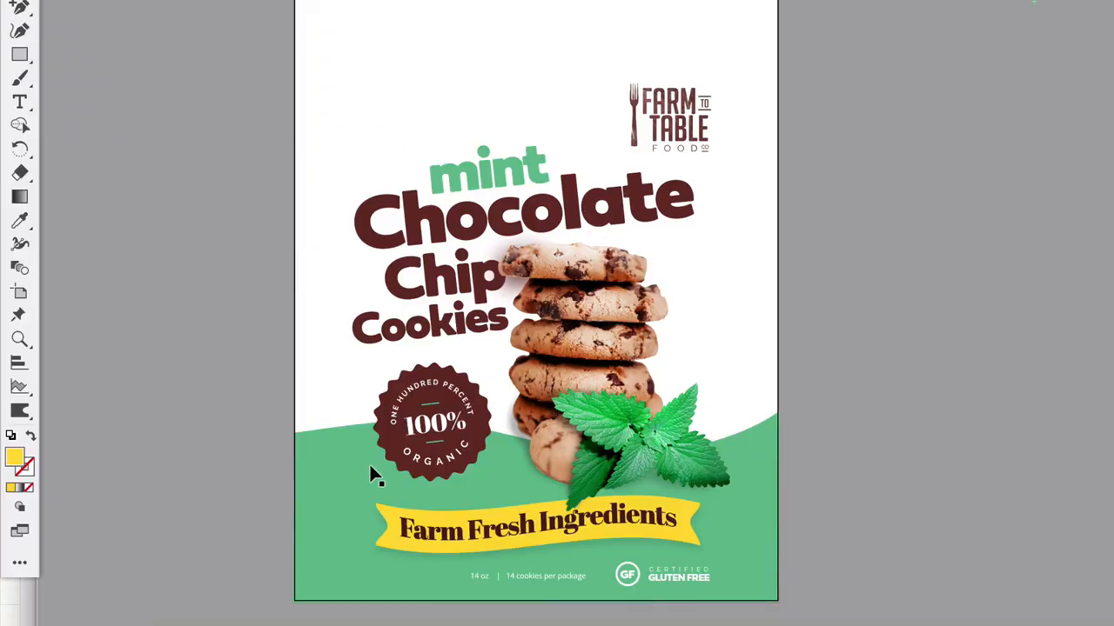
pyautogui.scroll(1, 325, 139)
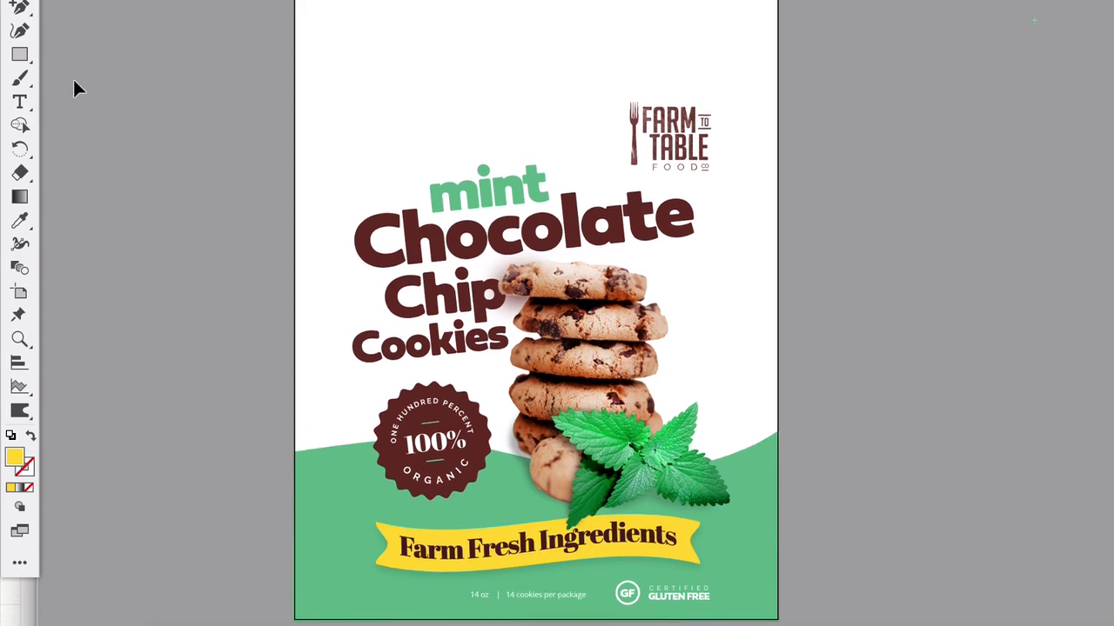
pyautogui.press('m')
pyautogui.moveTo(296, 617); pyautogui.dragTo(777, 107)
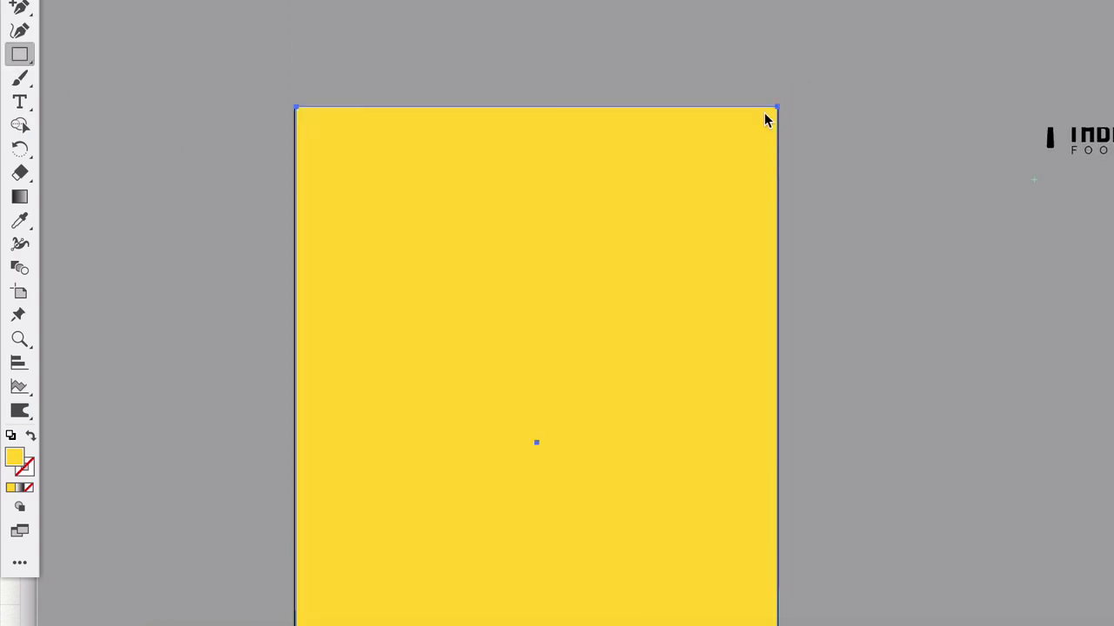
# Fill the full-artboard rectangle with the wave's green and send it behind all other artwork
pyautogui.press('v')
pyautogui.moveTo(487, 221); pyautogui.dragTo(718, 228)
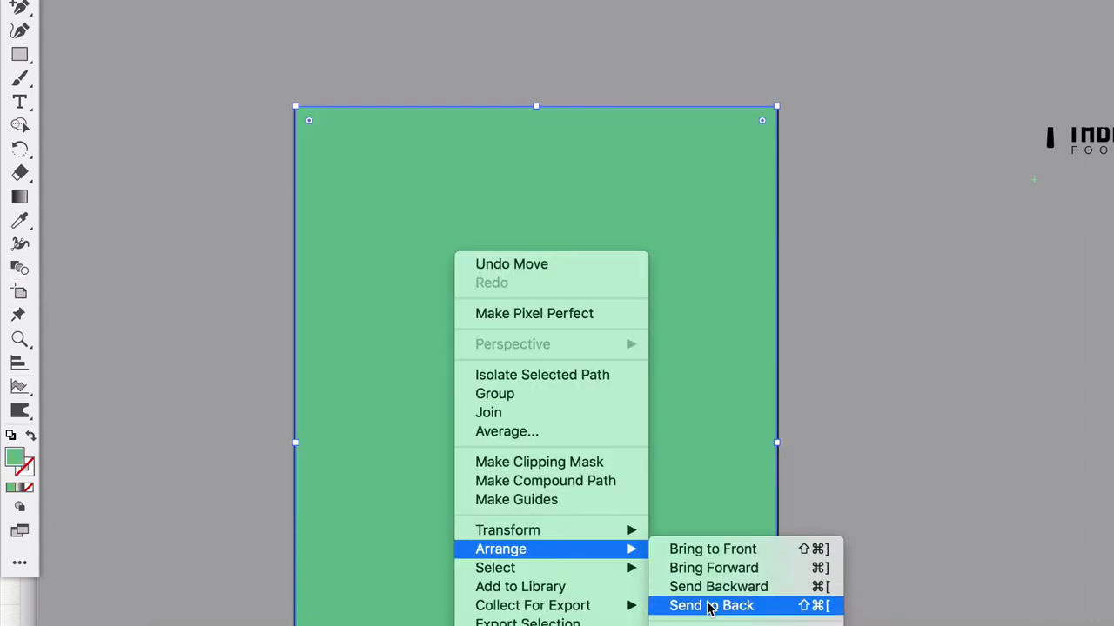
pyautogui.click(708, 604)
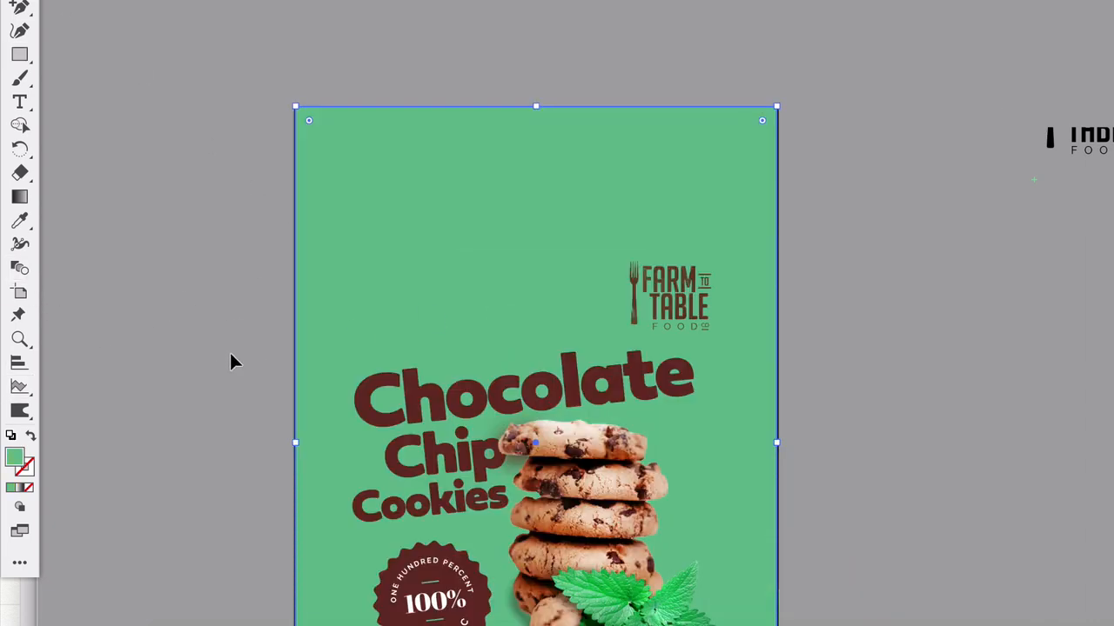
# Stretch the green background rectangle's right side to meet the artboard edge
pyautogui.click(254, 374)
pyautogui.scroll(-5, 253, 368)
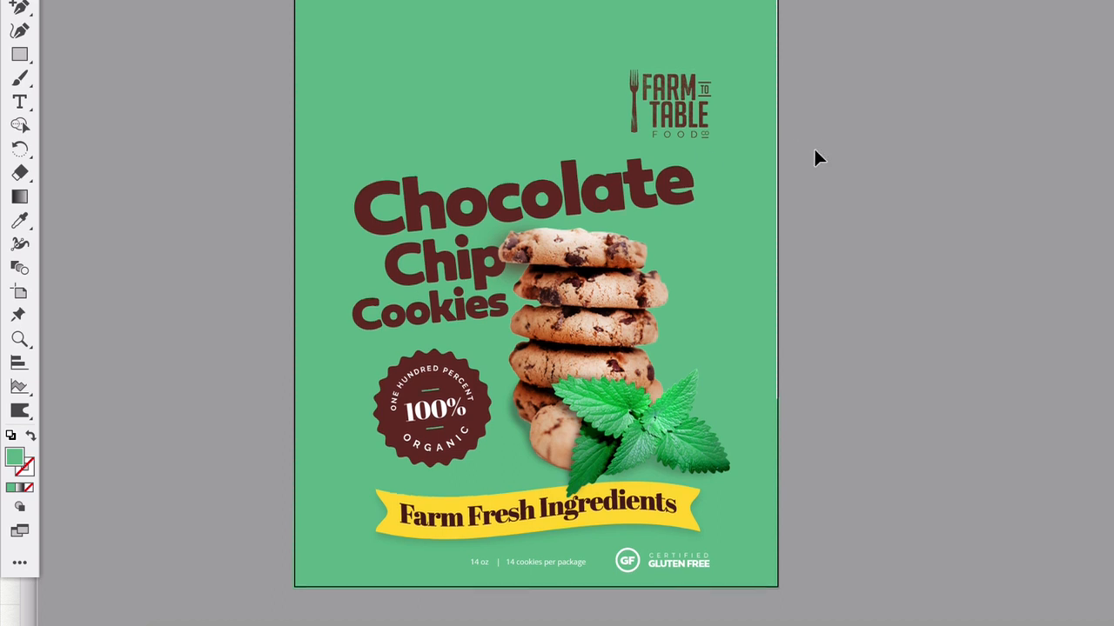
pyautogui.click(772, 219)
pyautogui.moveTo(777, 251); pyautogui.dragTo(775, 249)
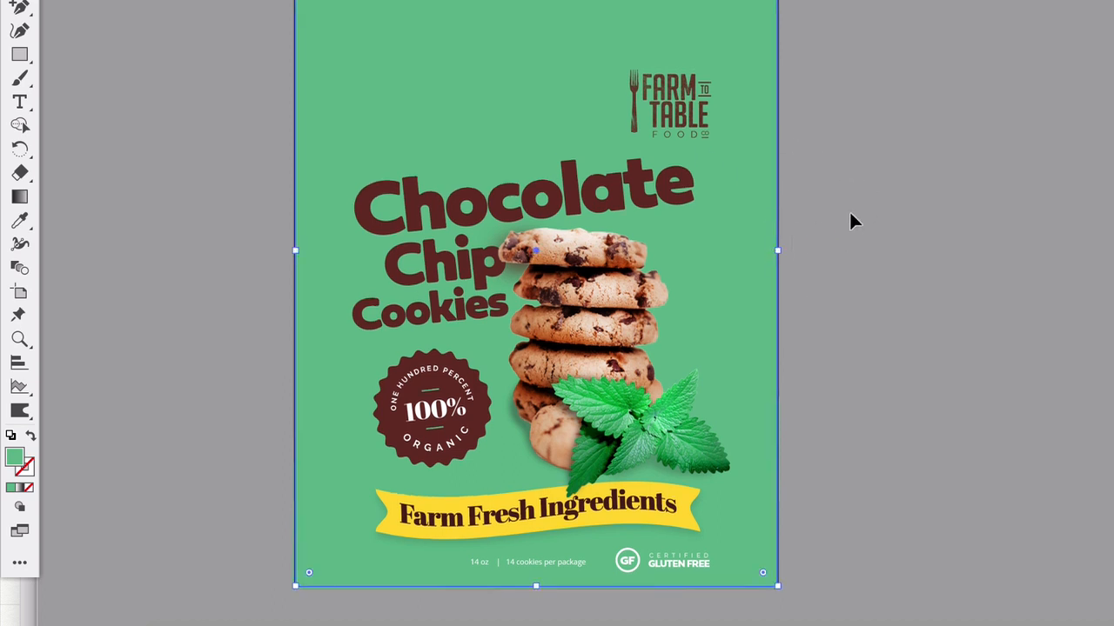
# Recolor the word "mint" with a lighter mint green fill
pyautogui.click(490, 157)
pyautogui.doubleClick(14, 457)
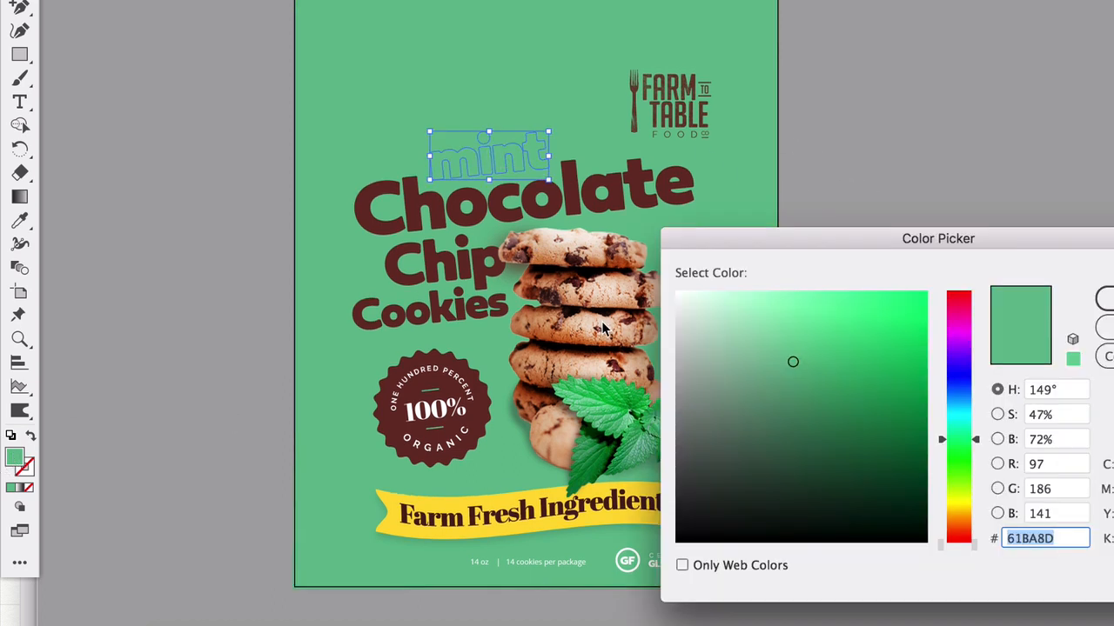
pyautogui.click(742, 307)
pyautogui.click(1100, 301)
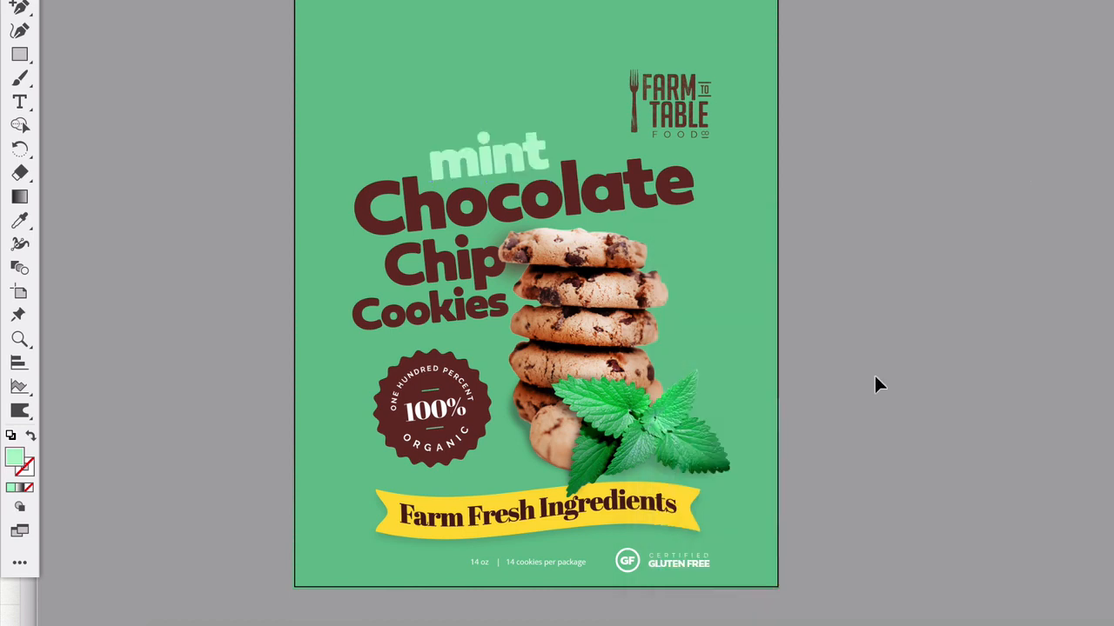
# Fill the title words "Chocolate", "Chip" and "Cookies" with white
pyautogui.click(472, 306)
pyautogui.keyDown('shift'); pyautogui.click(442, 262); pyautogui.keyUp('shift')
pyautogui.keyDown('shift'); pyautogui.click(440, 208); pyautogui.keyUp('shift')
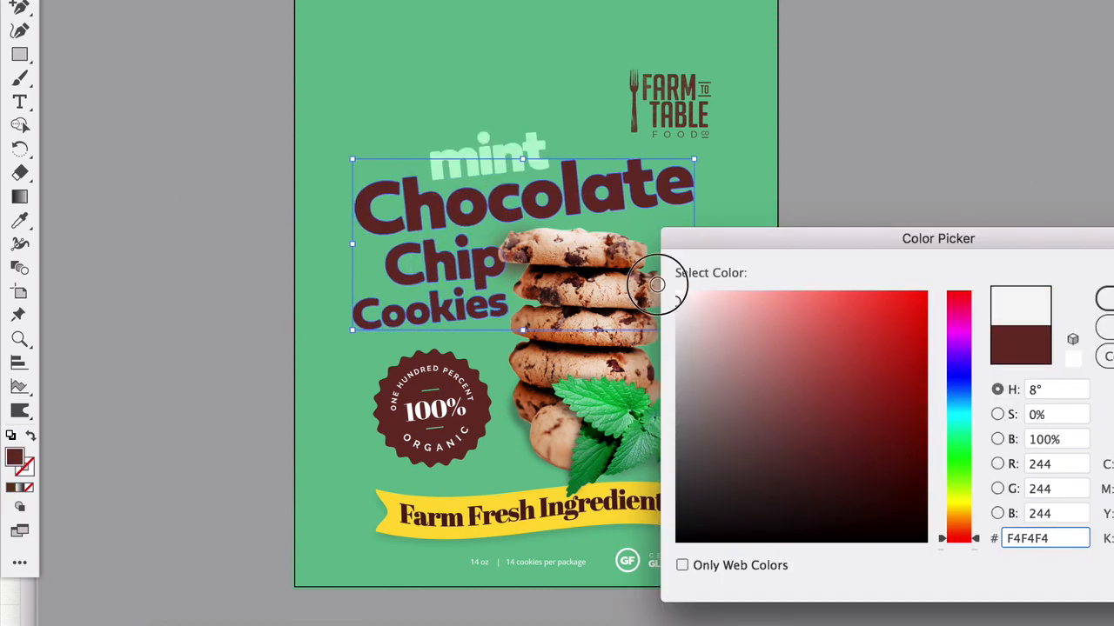
pyautogui.press('Return')
pyautogui.click(688, 301)
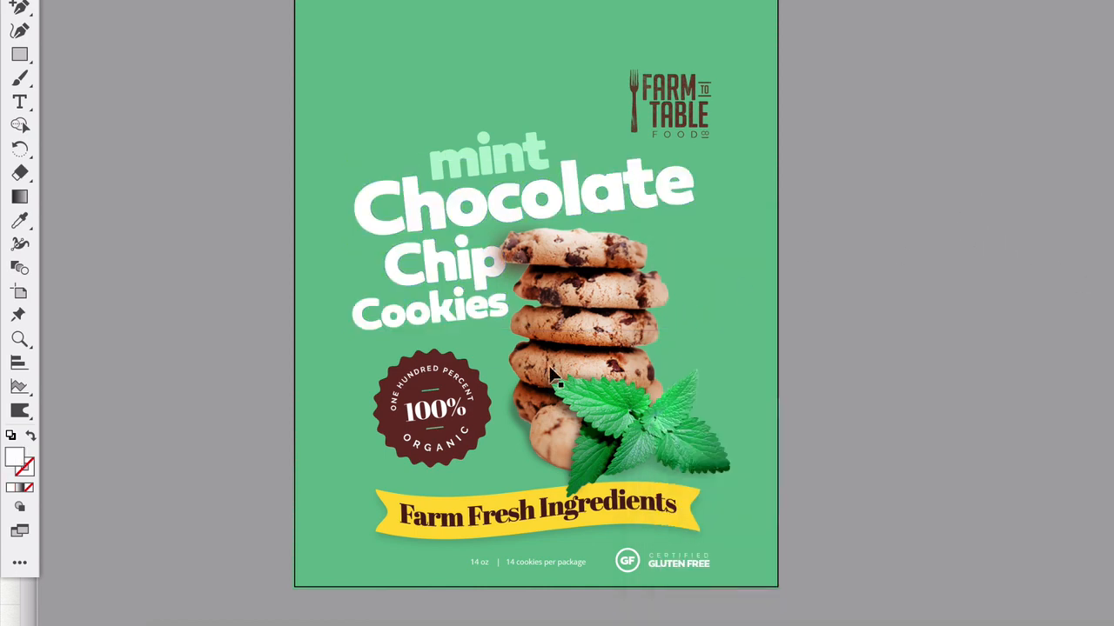
# Fill the wave shape at the package's base with the dark brown sampled from the organic badge
pyautogui.click(318, 427)
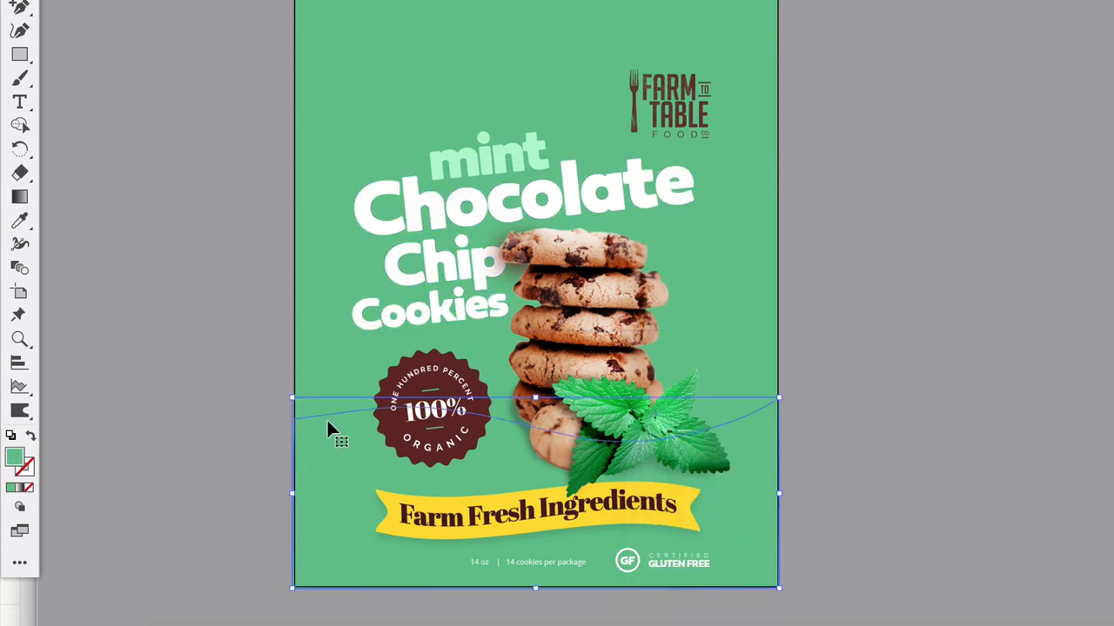
pyautogui.click(19, 220)
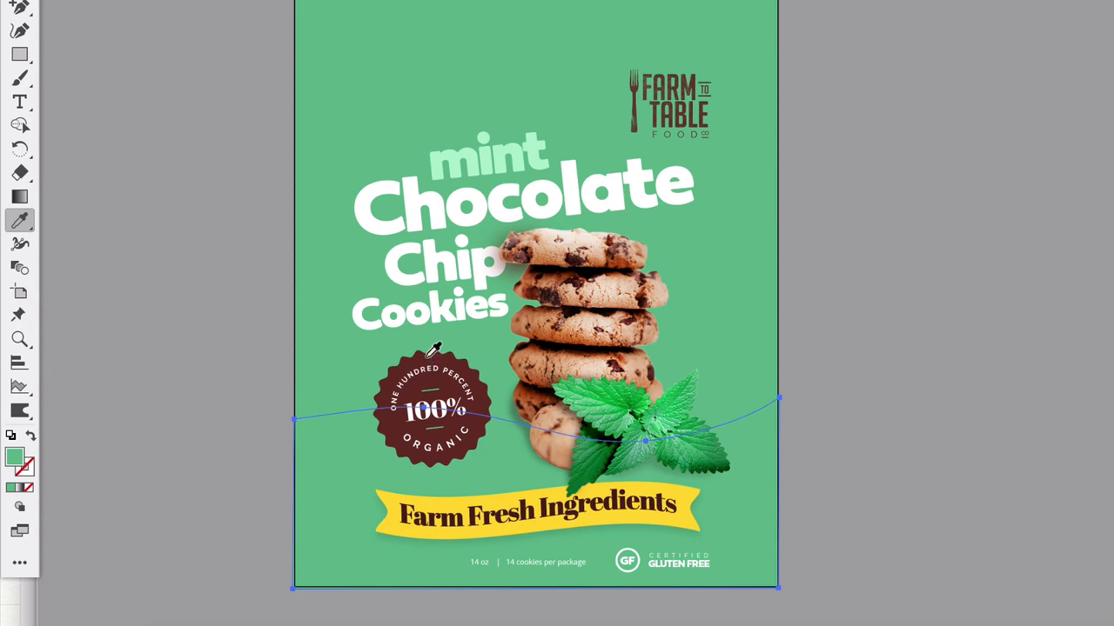
pyautogui.click(429, 355)
pyautogui.press('v')
pyautogui.click(114, 298)
# Give the scalloped organic badge a bright mint green stroke
pyautogui.scroll(3, 492, 497)
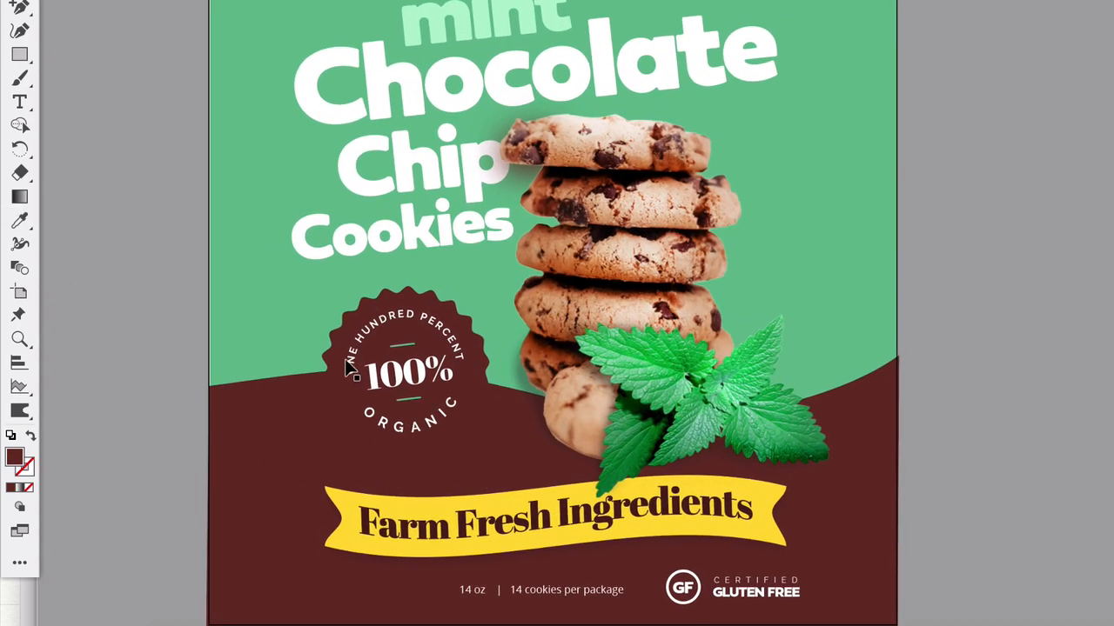
pyautogui.click(486, 405)
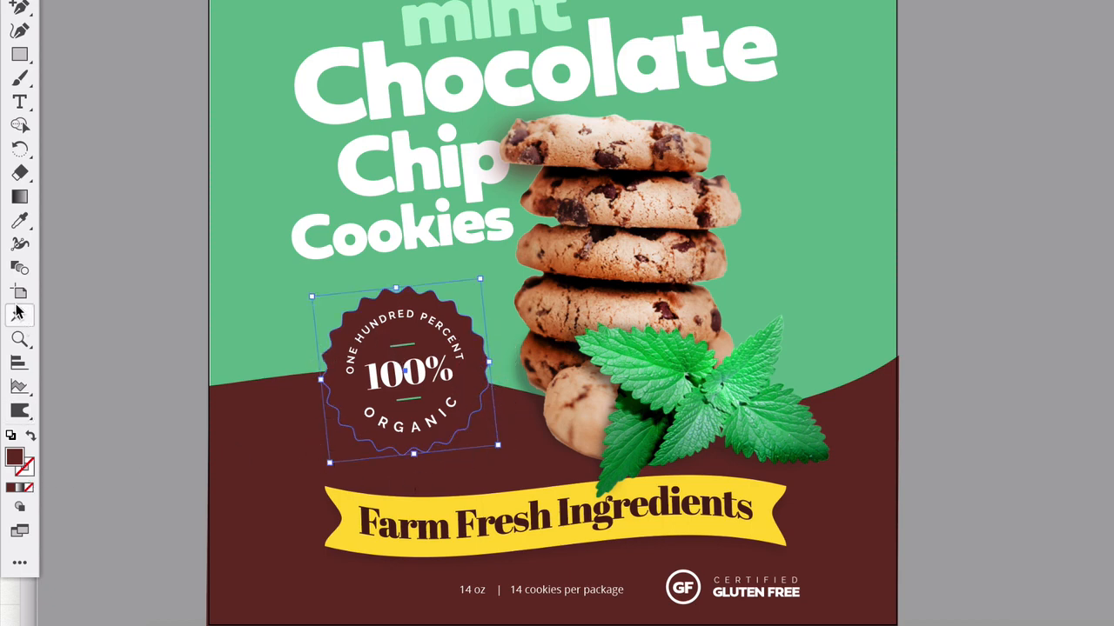
pyautogui.click(19, 220)
pyautogui.click(235, 229)
pyautogui.doubleClick(13, 456)
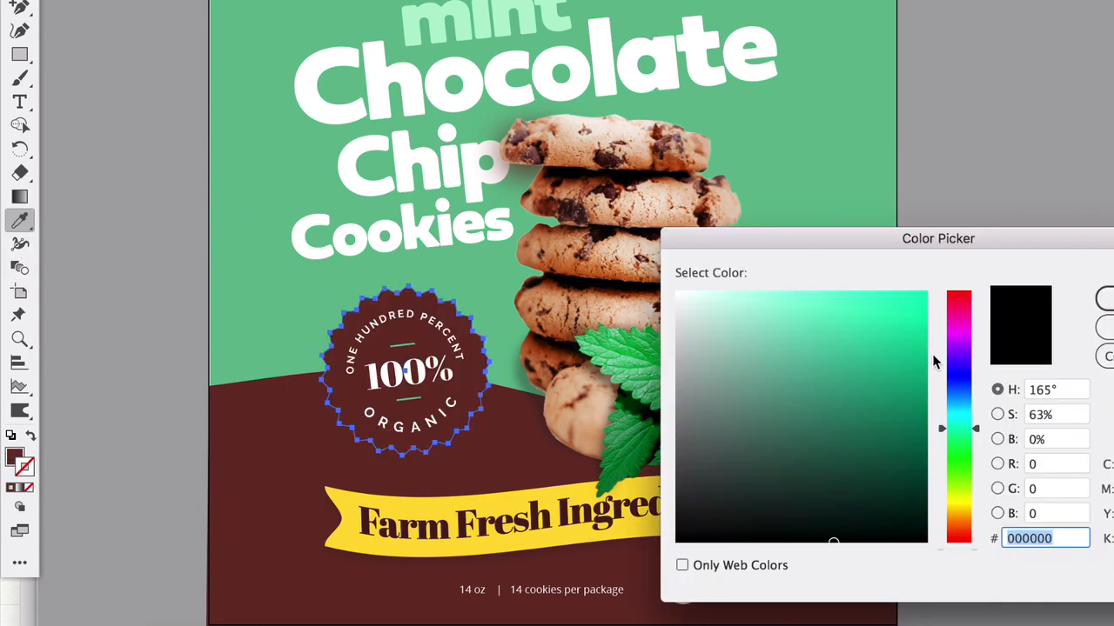
pyautogui.click(897, 306)
pyautogui.click(1105, 299)
pyautogui.press('v')
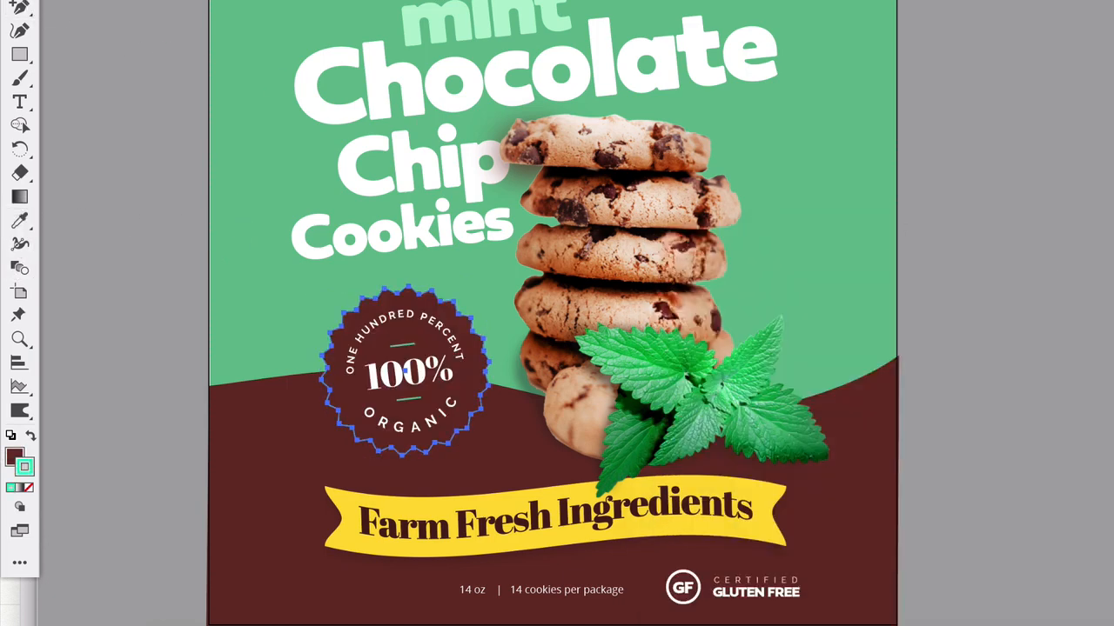
# Copy the green background's fill code and set the organic badge's stroke color to 61BA8D
pyautogui.click(249, 69)
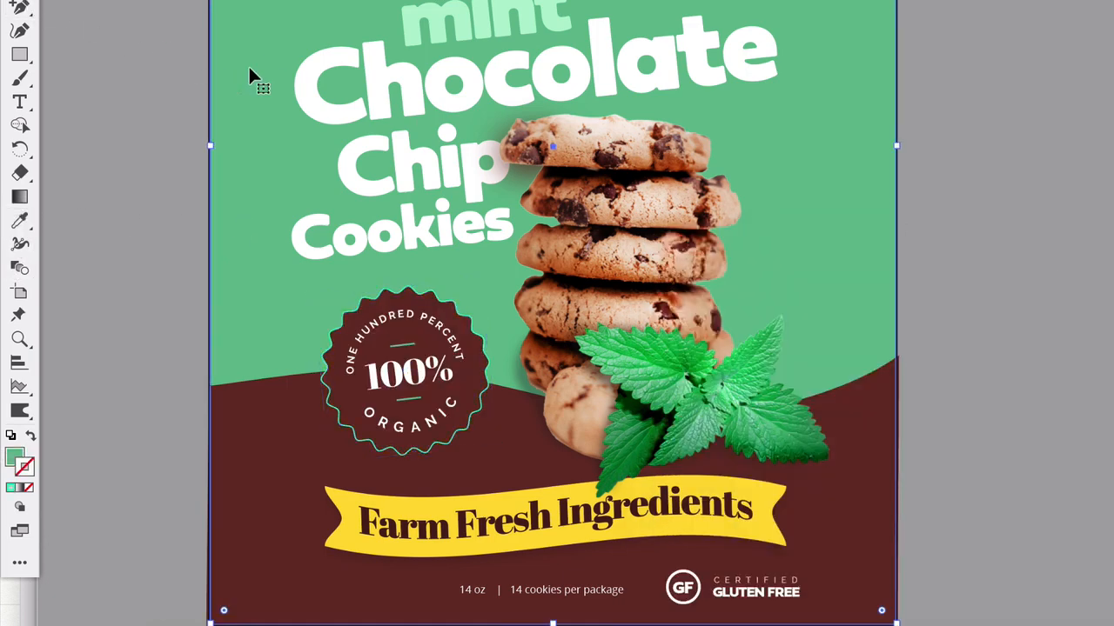
pyautogui.doubleClick(17, 456)
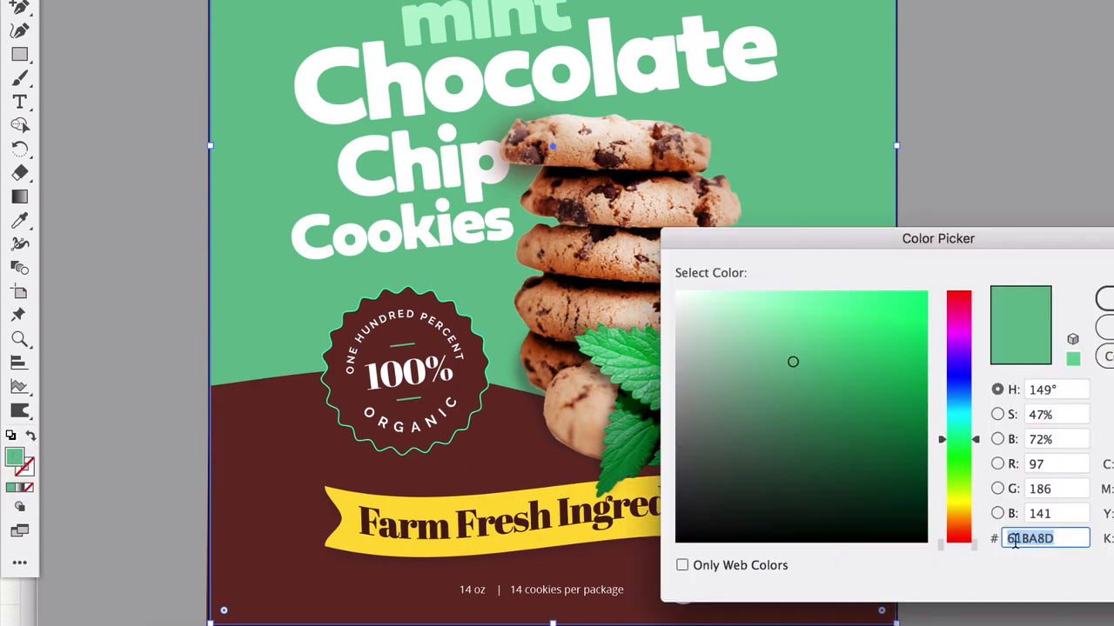
pyautogui.press('Return')
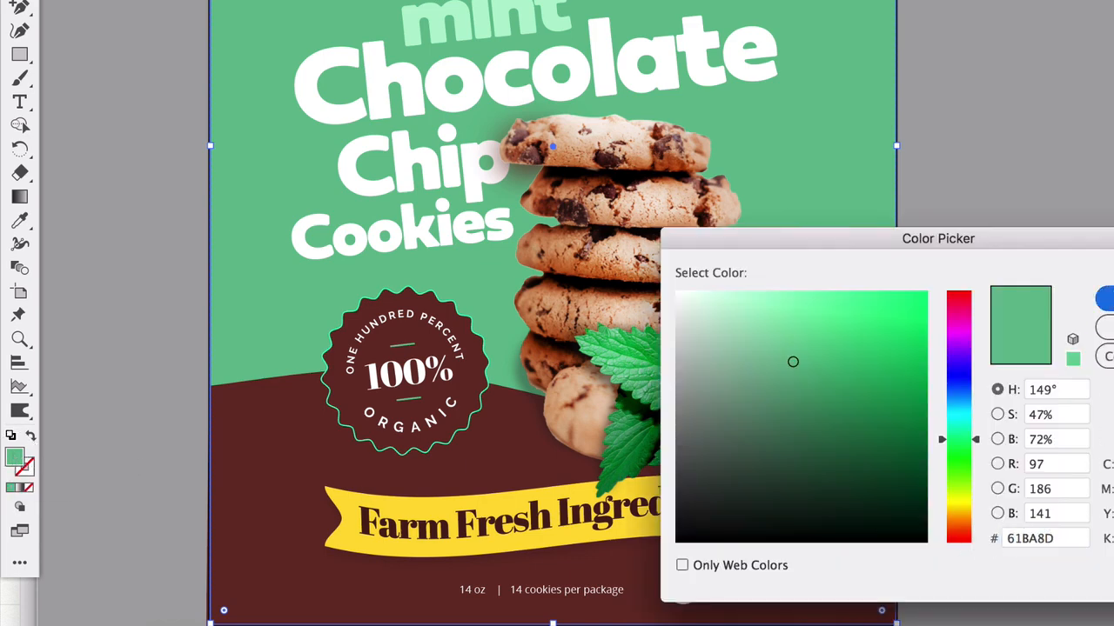
pyautogui.click(459, 317)
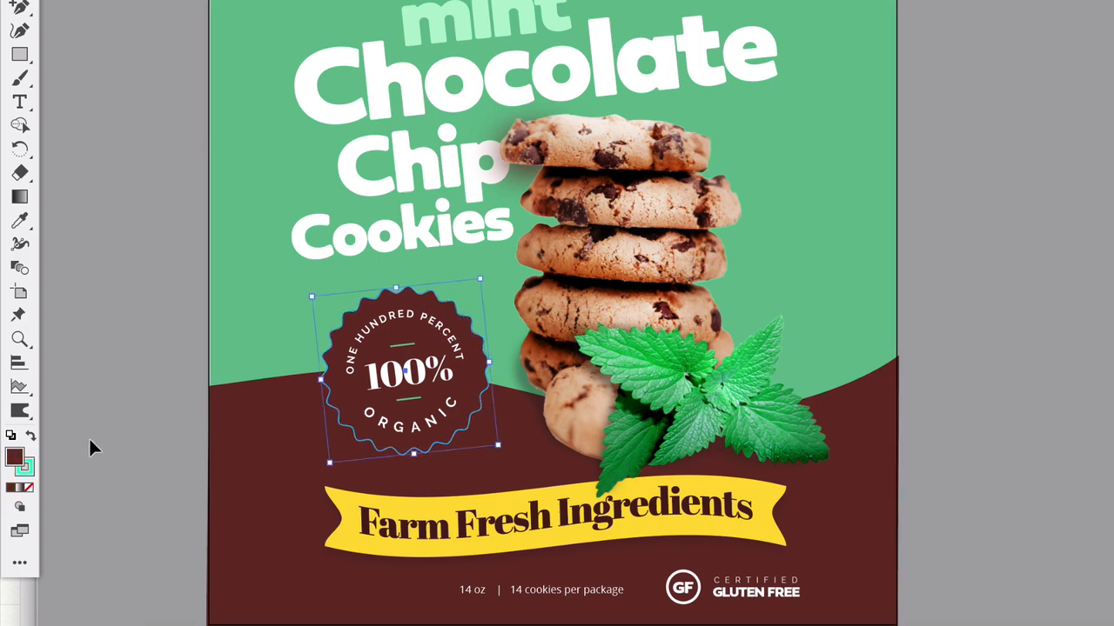
pyautogui.doubleClick(26, 469)
pyautogui.write('61BA8D')
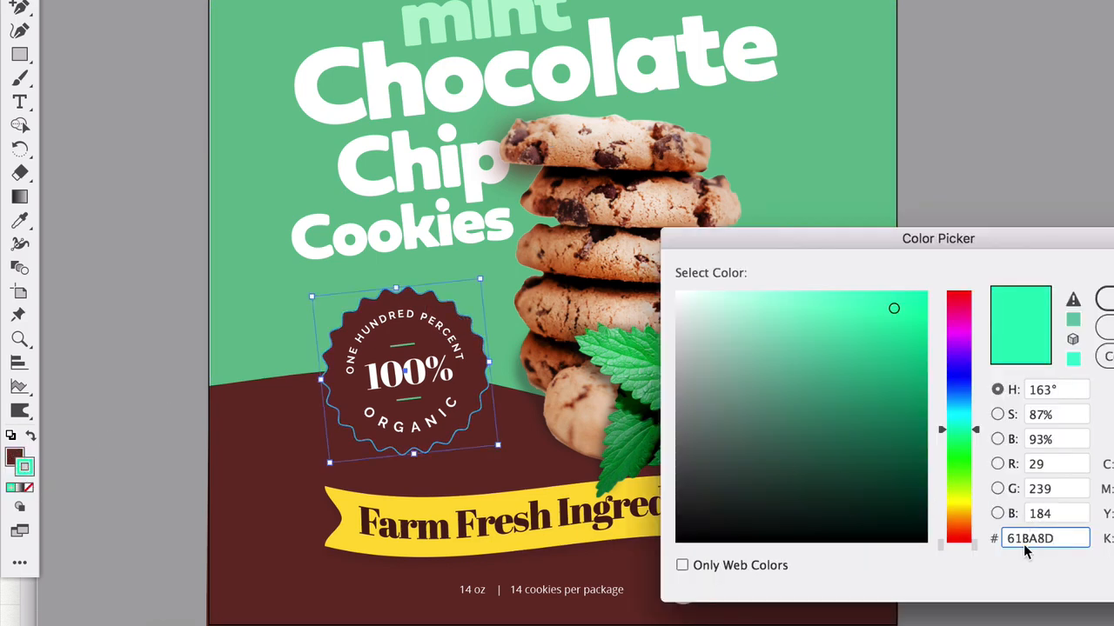
pyautogui.click(1103, 299)
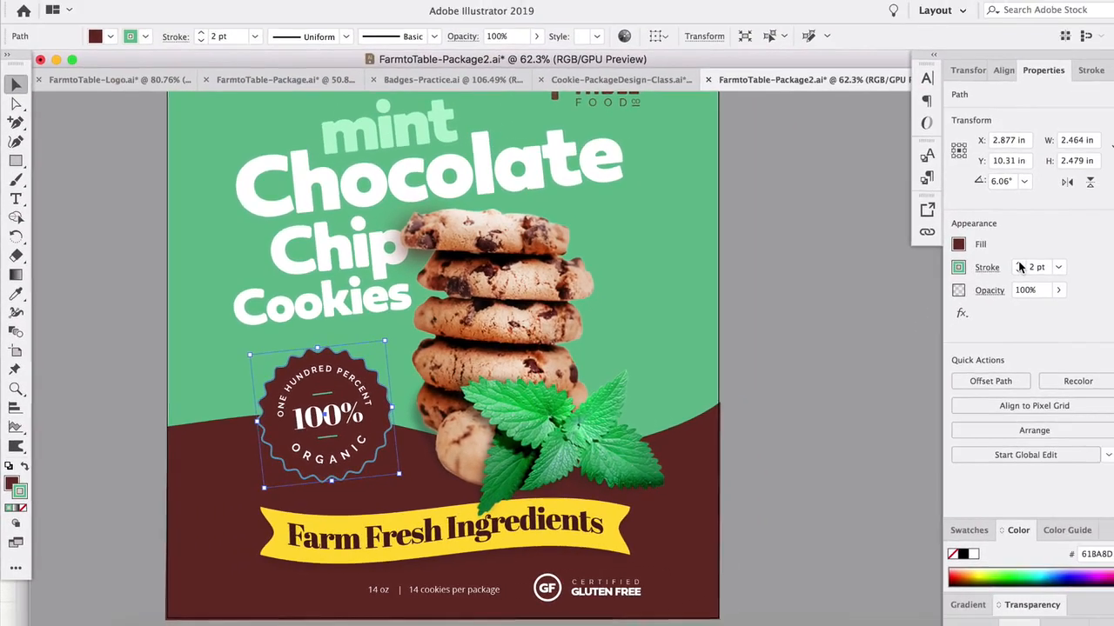
# Set the organic badge's stroke weight to 8 pt and deselect the badge
pyautogui.click(1012, 268)
pyautogui.click(1013, 268)
pyautogui.click(1013, 268)
pyautogui.click(1013, 267)
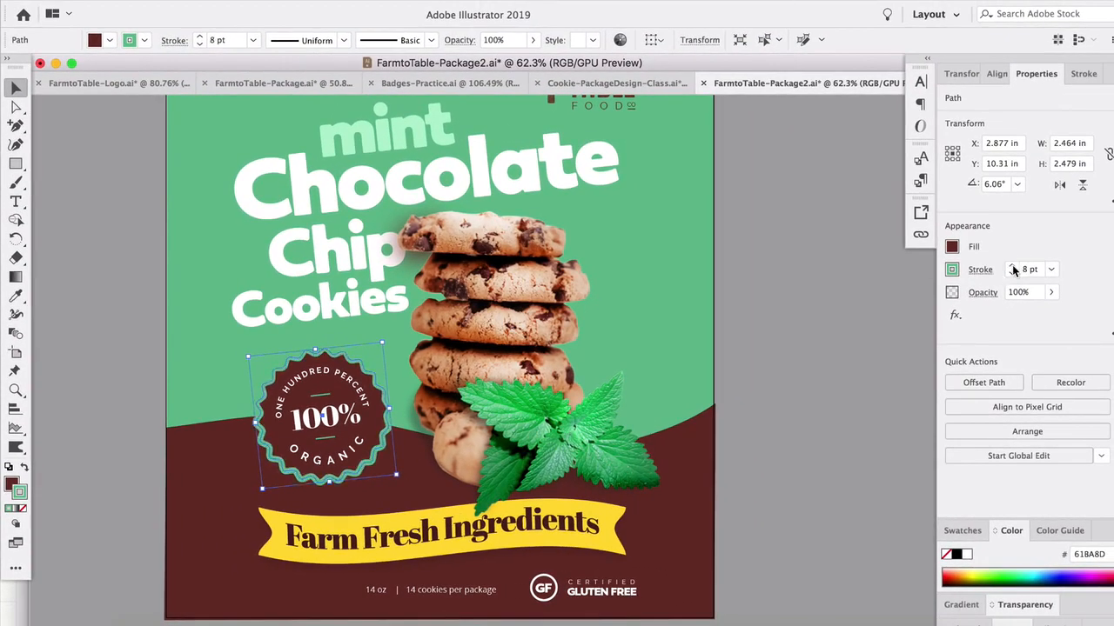
pyautogui.click(119, 281)
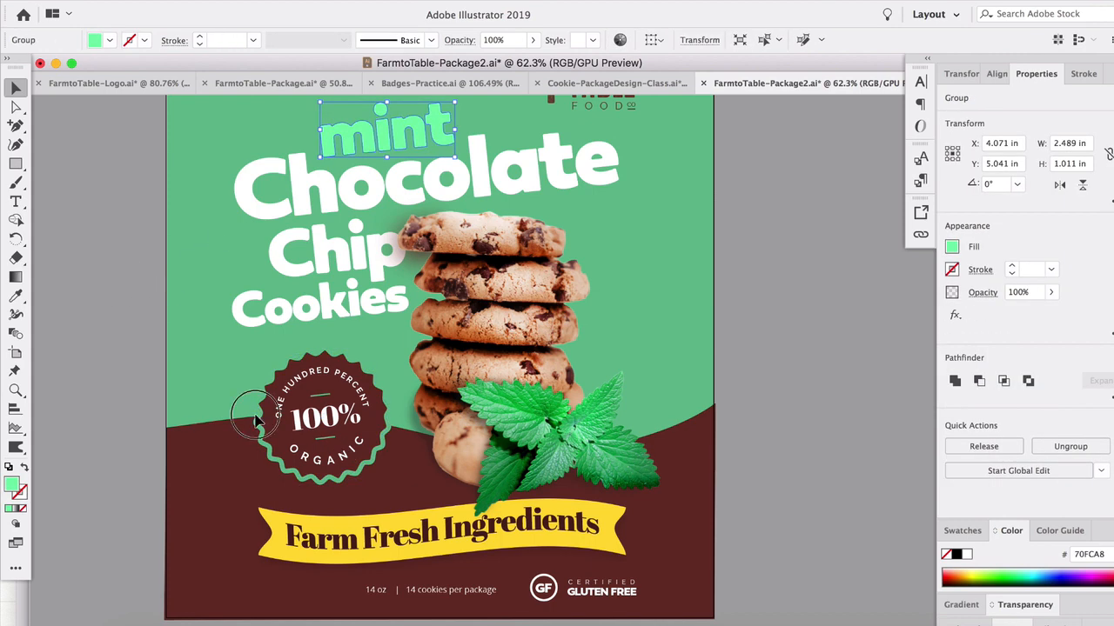
# Set the organic badge's stroke color to 70FCA8, matching the mint lettering, and deselect the badge
pyautogui.click(246, 421)
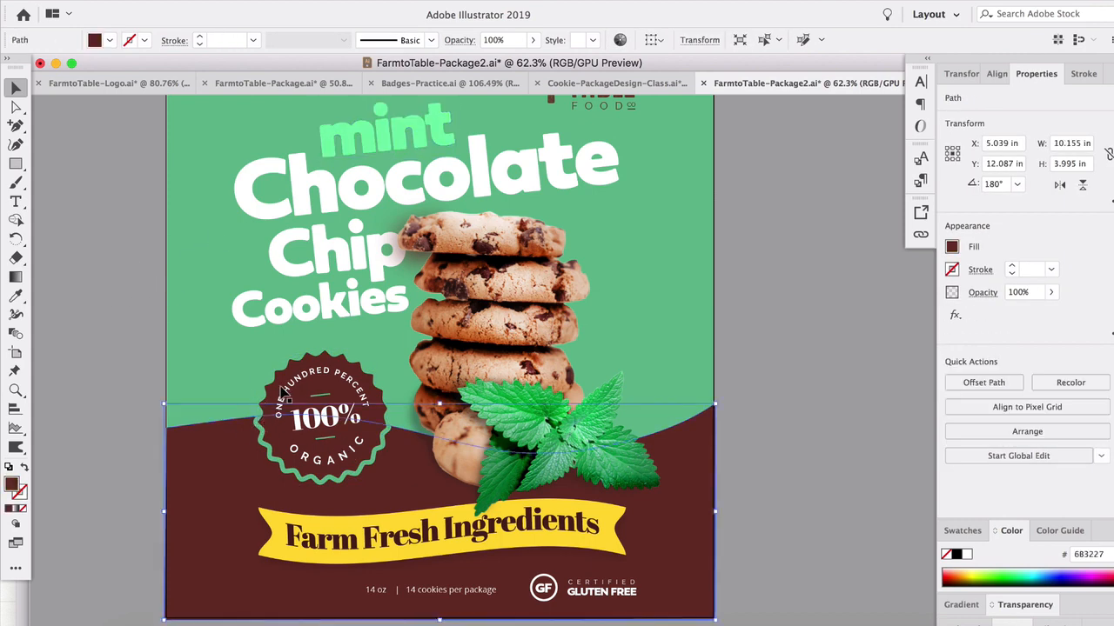
pyautogui.click(277, 387)
pyautogui.doubleClick(19, 496)
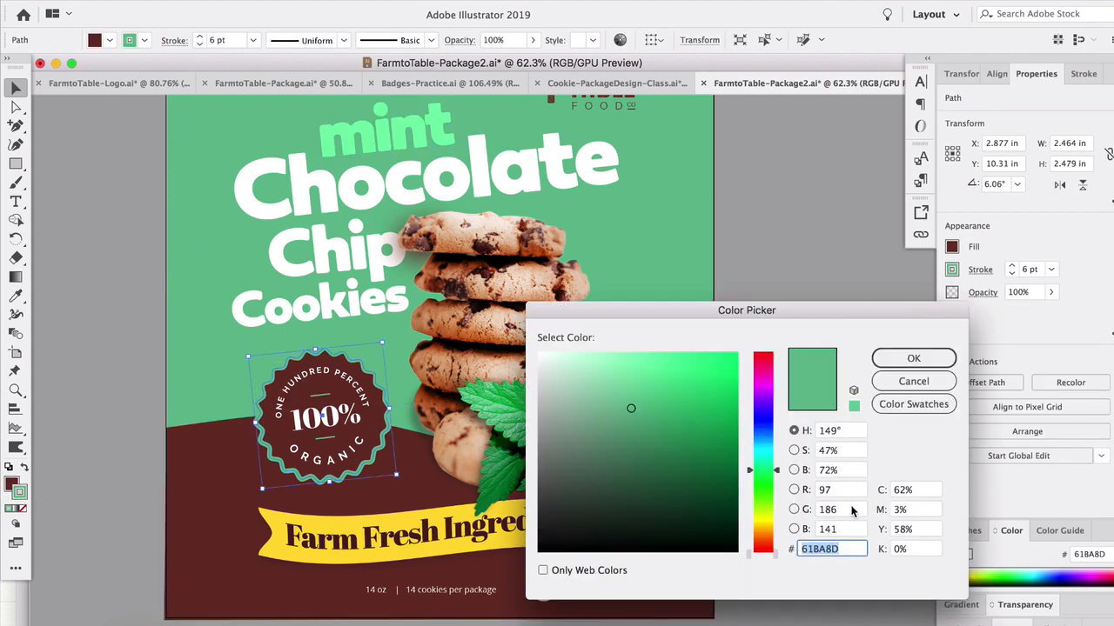
pyautogui.press('super+v')
pyautogui.click(910, 361)
pyautogui.click(850, 357)
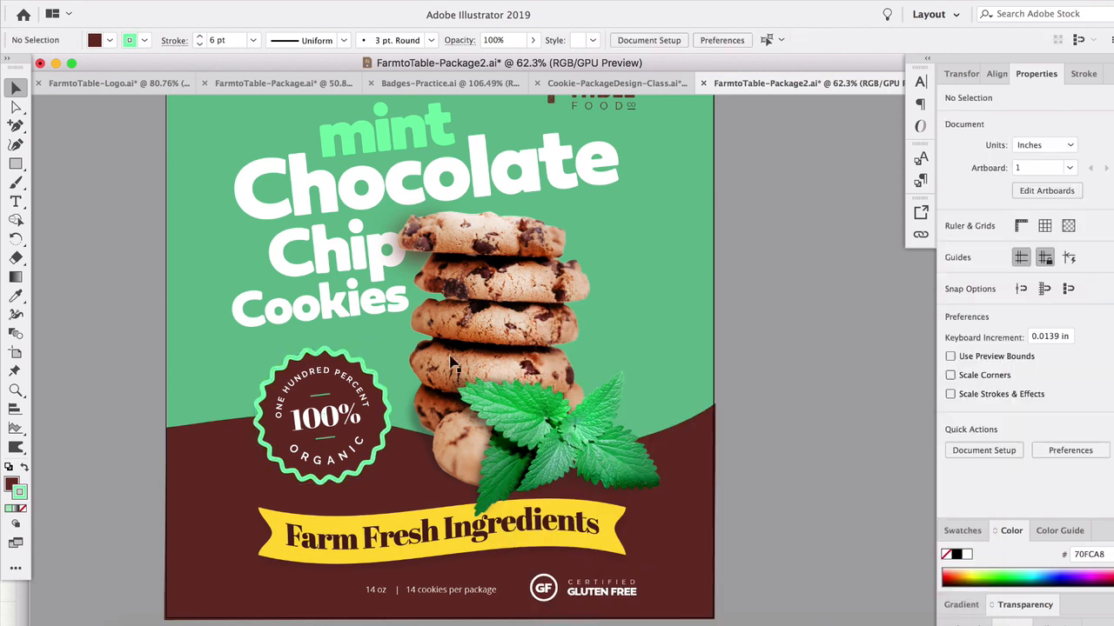
pyautogui.press('super+0')
# Release the mask on the Farm to Table logo and delete the crumpled texture image it contained
pyautogui.click(581, 193)
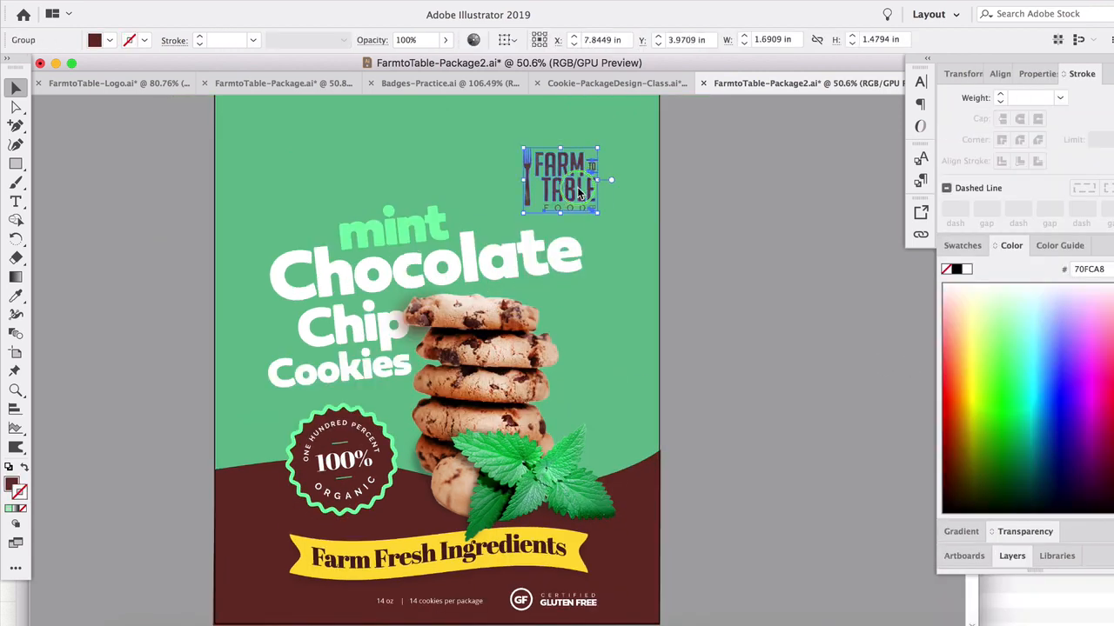
pyautogui.rightClick(581, 193)
pyautogui.click(641, 319)
pyautogui.click(528, 187)
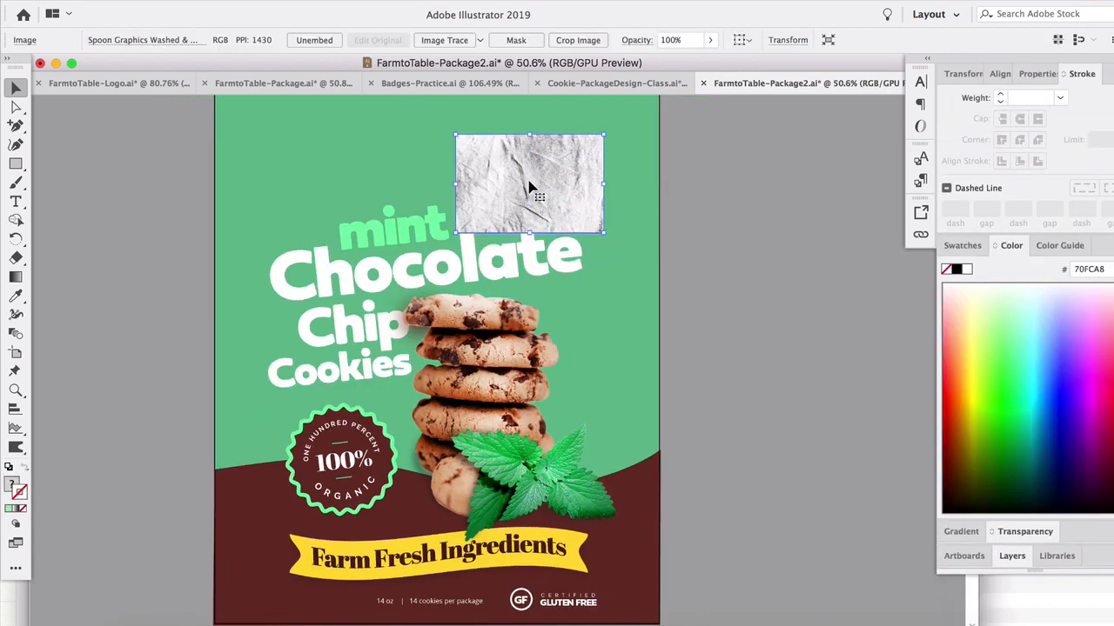
pyautogui.press('Delete')
# Fill all parts of the Farm to Table logo with white FFFFFF and deselect the artwork
pyautogui.moveTo(635, 200); pyautogui.dragTo(487, 145)
pyautogui.keyDown('shift'); pyautogui.click(478, 183); pyautogui.keyUp('shift')
pyautogui.keyDown('shift'); pyautogui.click(480, 209); pyautogui.keyUp('shift')
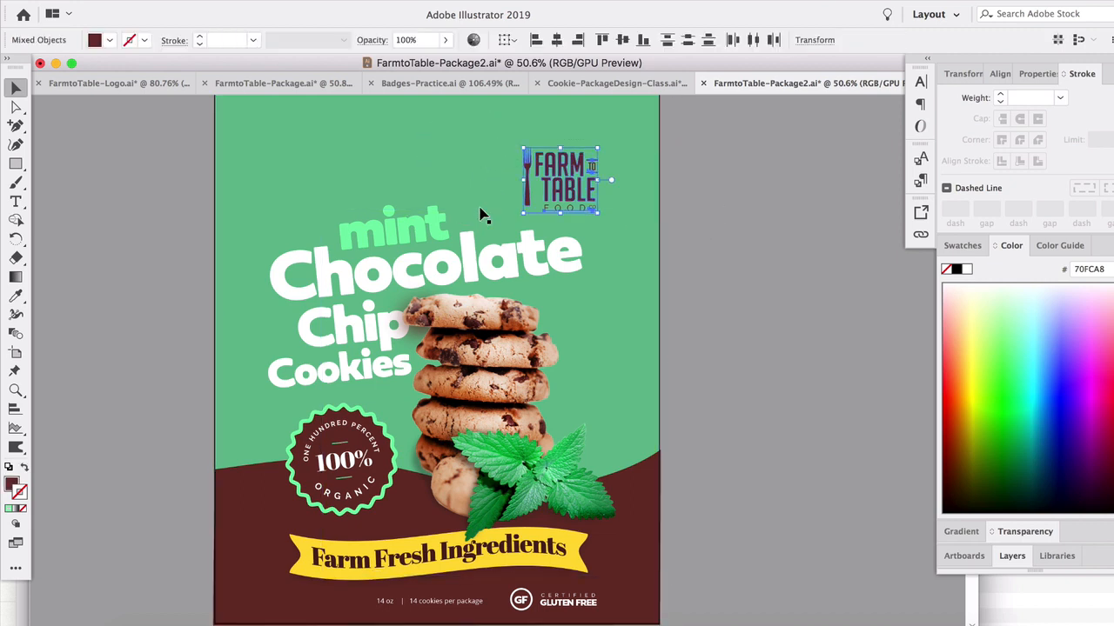
pyautogui.doubleClick(9, 483)
pyautogui.moveTo(549, 381); pyautogui.dragTo(530, 343)
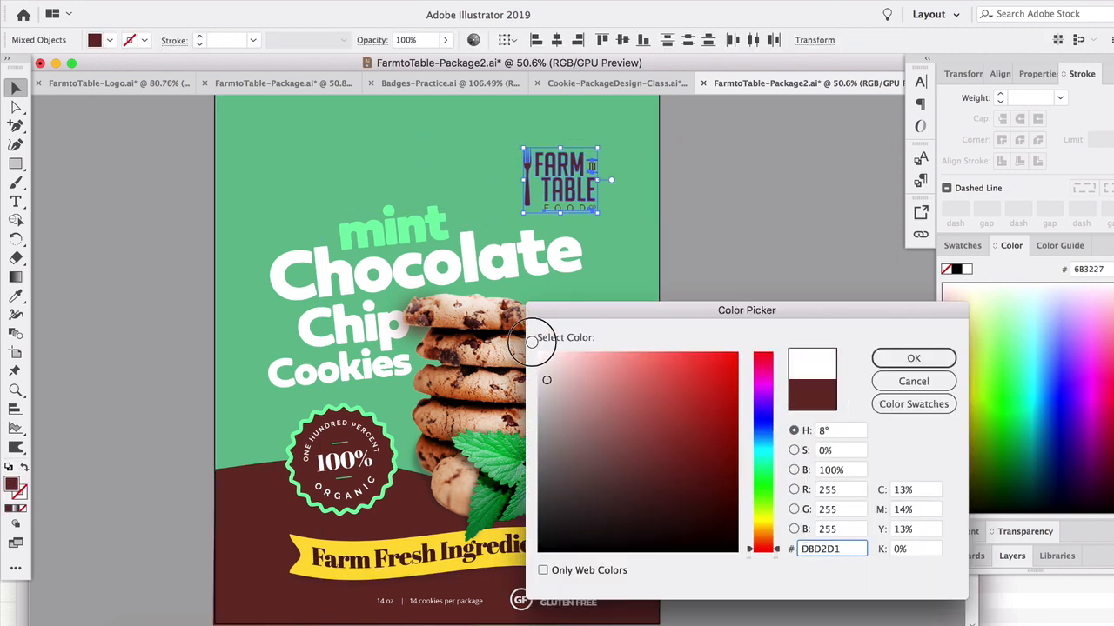
pyautogui.click(930, 364)
pyautogui.click(754, 267)
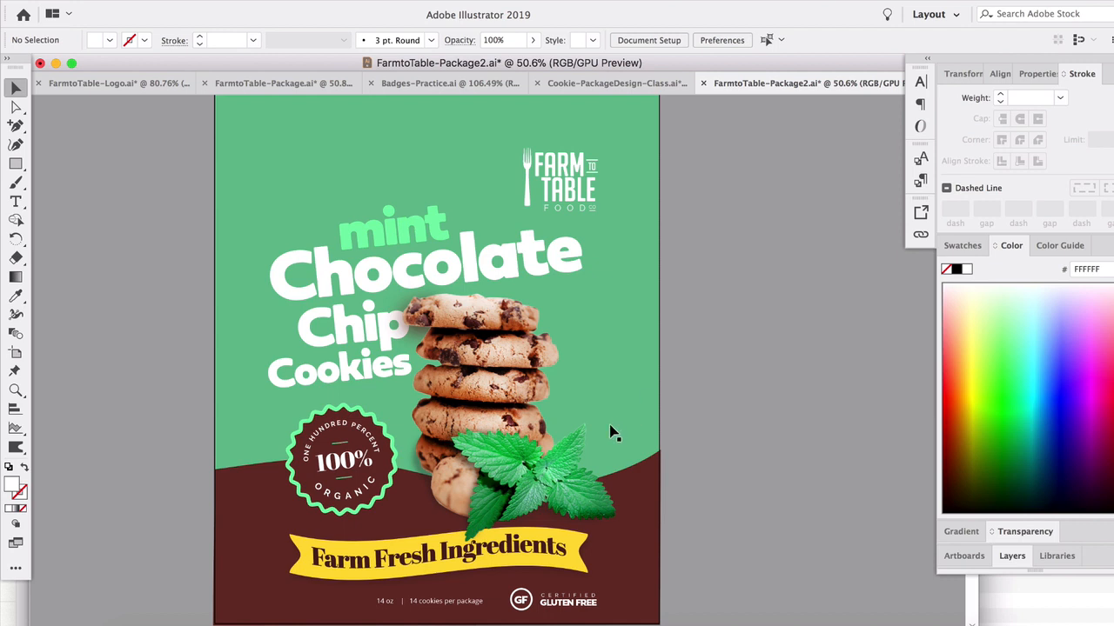
# Recolor the "Farm Fresh Ingredients" banner text with sampled dark brown 6B3227 and deselect it
pyautogui.scroll(-1, 435, 272)
pyautogui.hscroll(1, 435, 273)
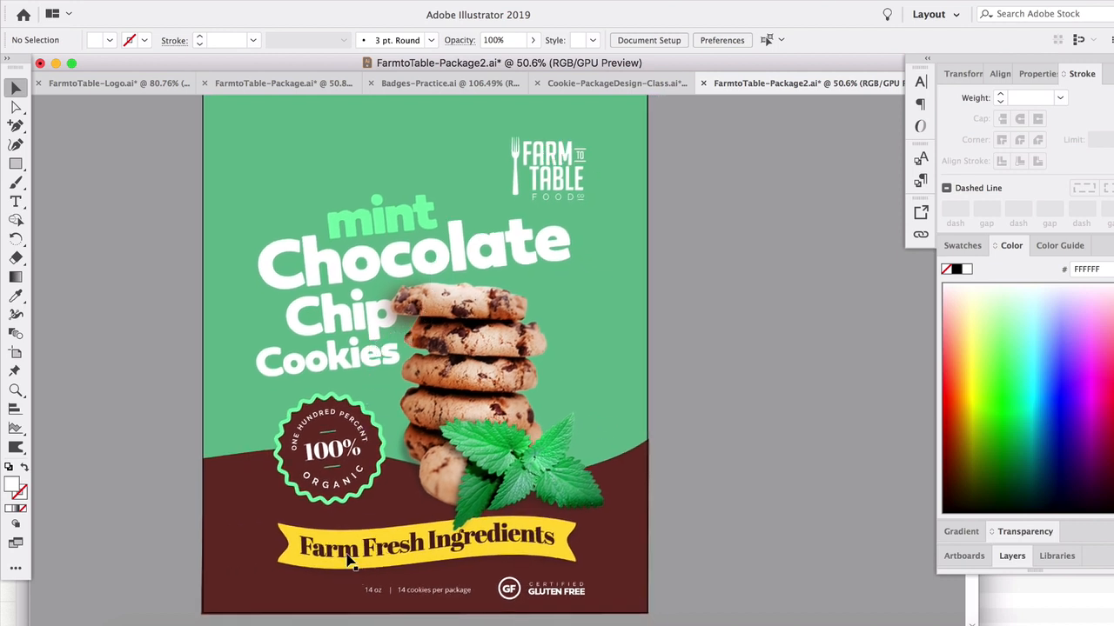
pyautogui.click(351, 564)
pyautogui.click(15, 296)
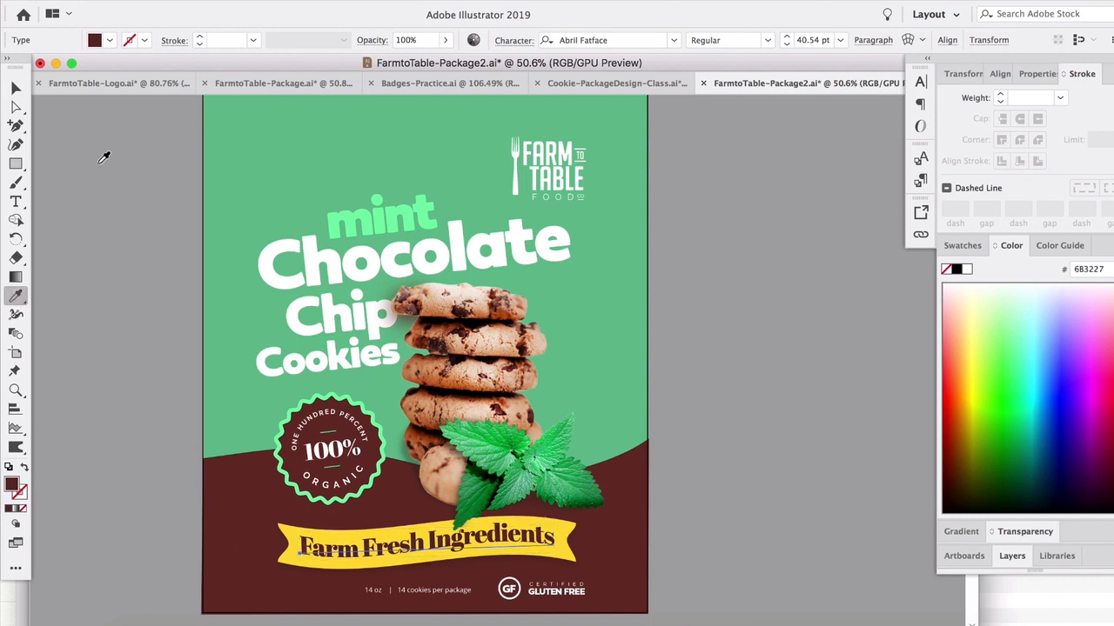
pyautogui.click(15, 88)
pyautogui.click(135, 280)
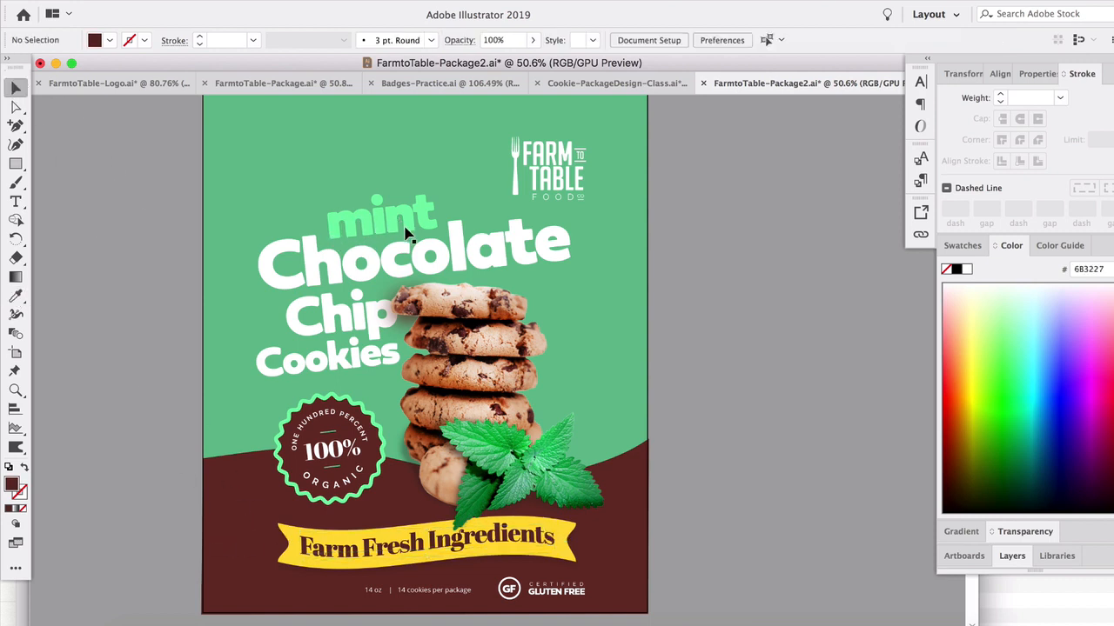
# Cut the "mint" lettering out of the package artwork
pyautogui.scroll(1, 408, 236)
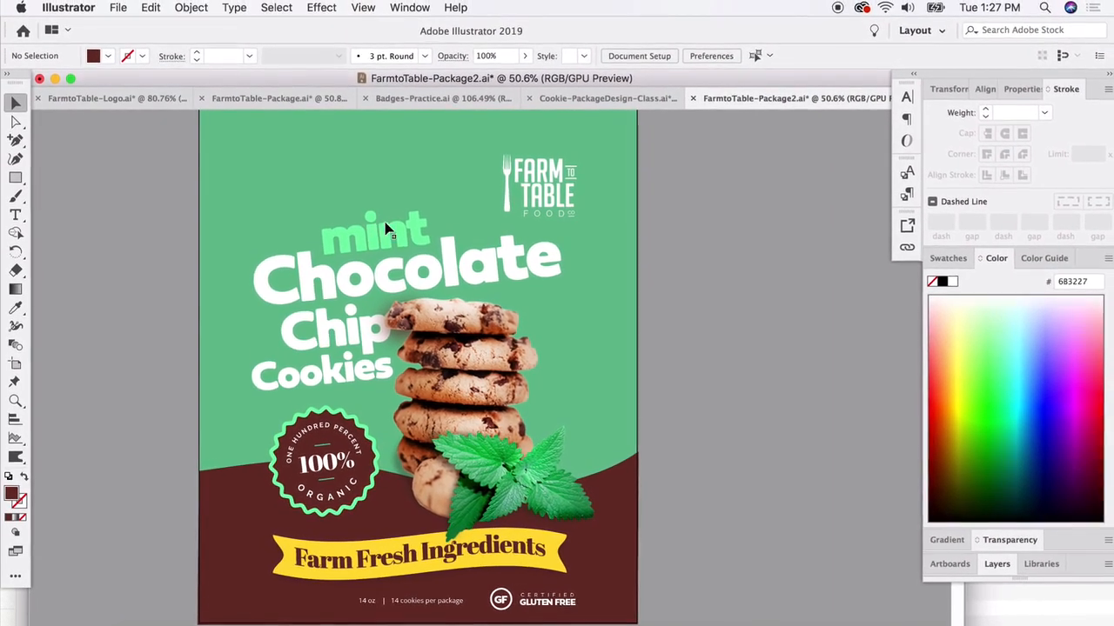
pyautogui.click(388, 228)
pyautogui.click(151, 8)
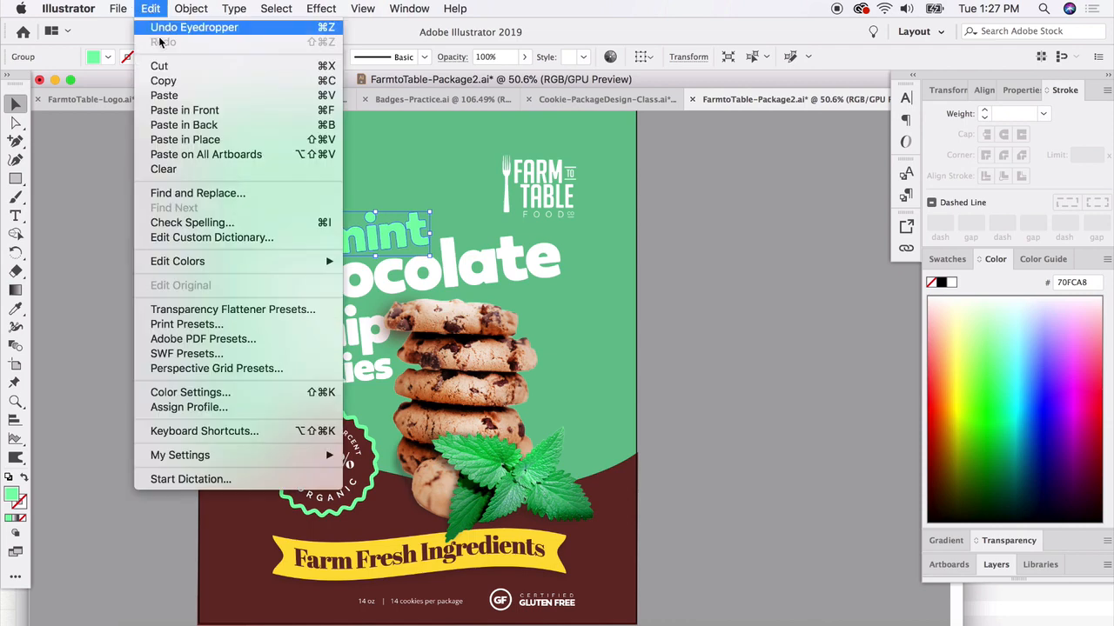
pyautogui.click(160, 67)
pyautogui.click(151, 7)
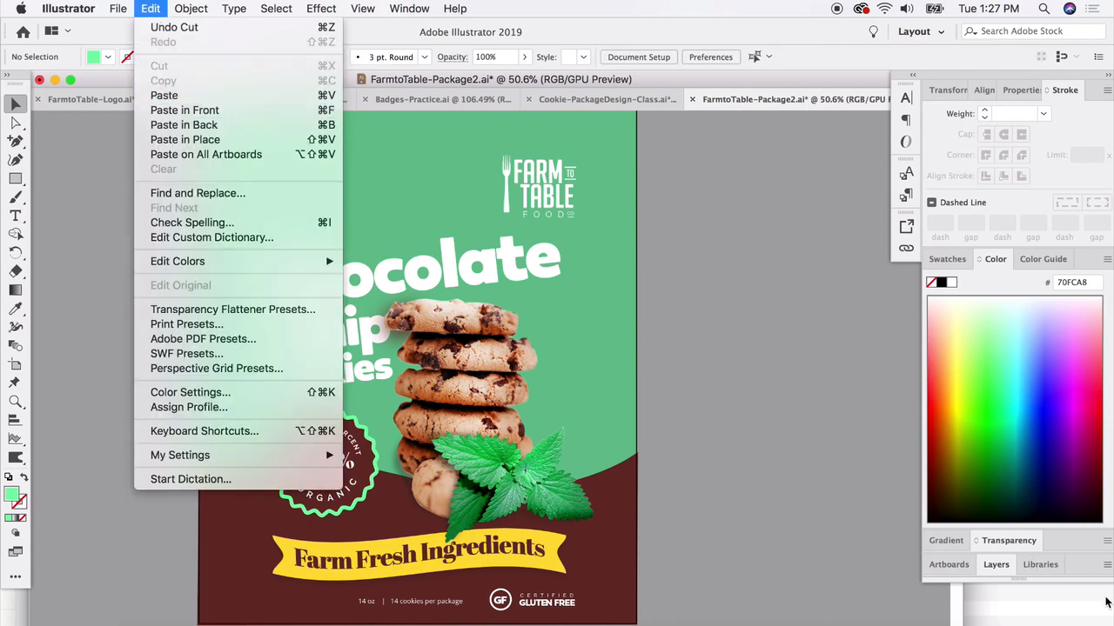
pyautogui.press('super+f')
# Detach the layer list as a floating window and add a new layer named "SPOT Layer" above Layer 1
pyautogui.moveTo(995, 565); pyautogui.dragTo(703, 335)
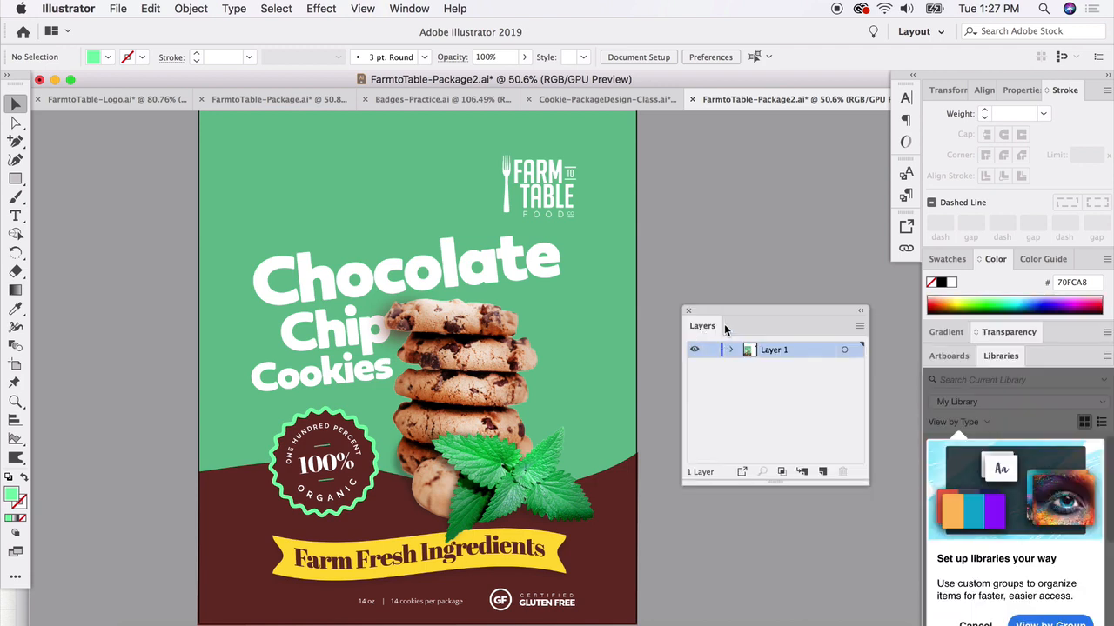
pyautogui.click(822, 470)
pyautogui.doubleClick(777, 350)
pyautogui.write('SPOT Layer')
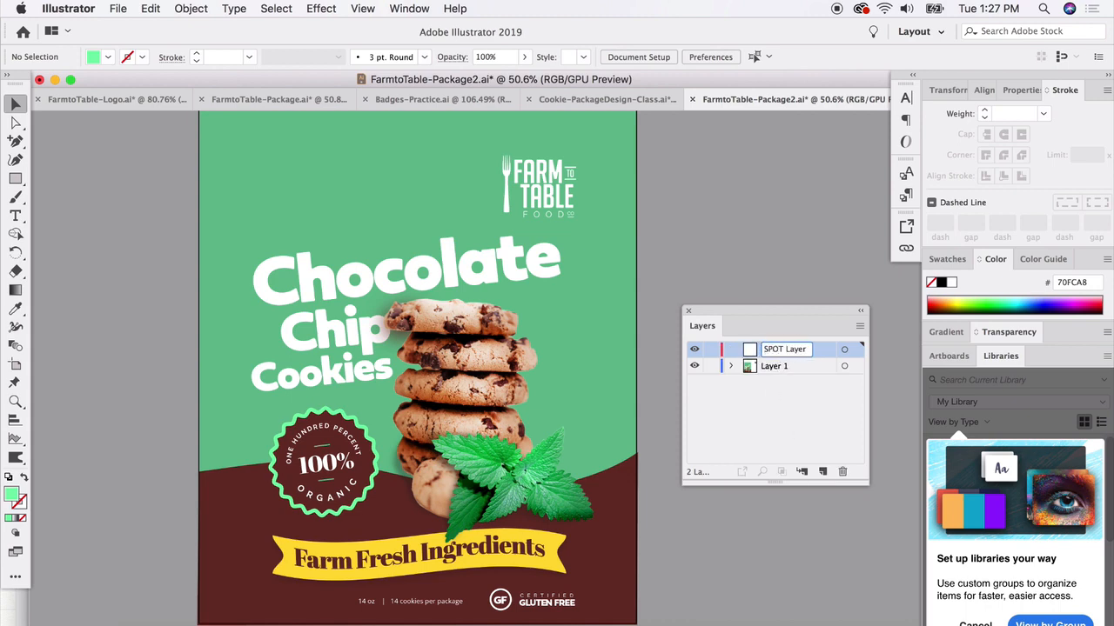
pyautogui.press('Return')
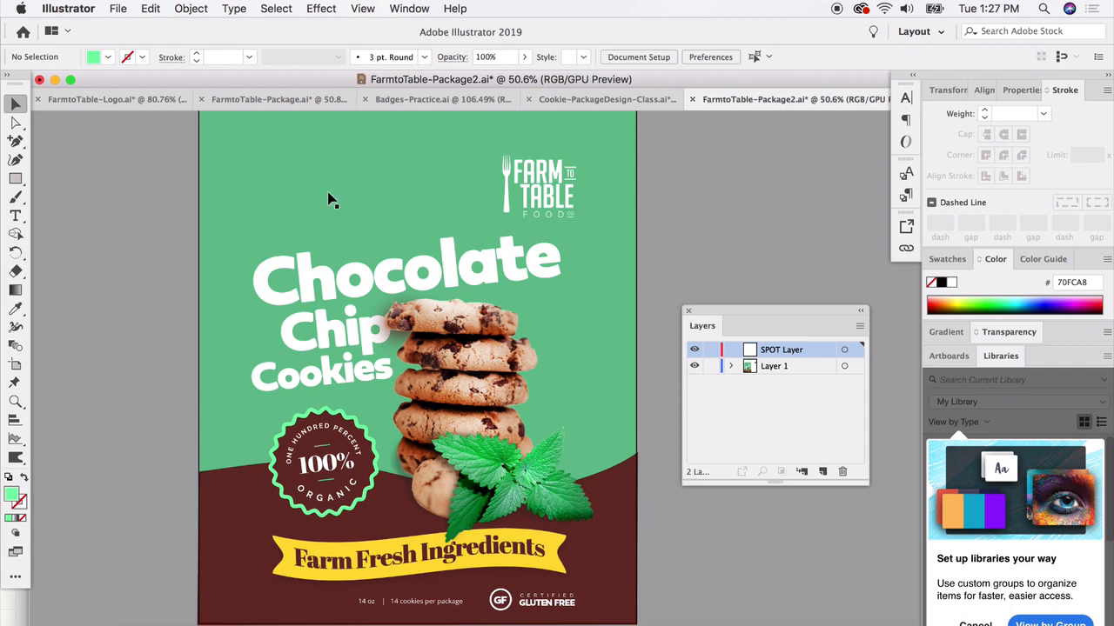
# Paste the "mint" lettering in place on SPOT Layer and check the separation by hiding and showing each layer
pyautogui.click(153, 8)
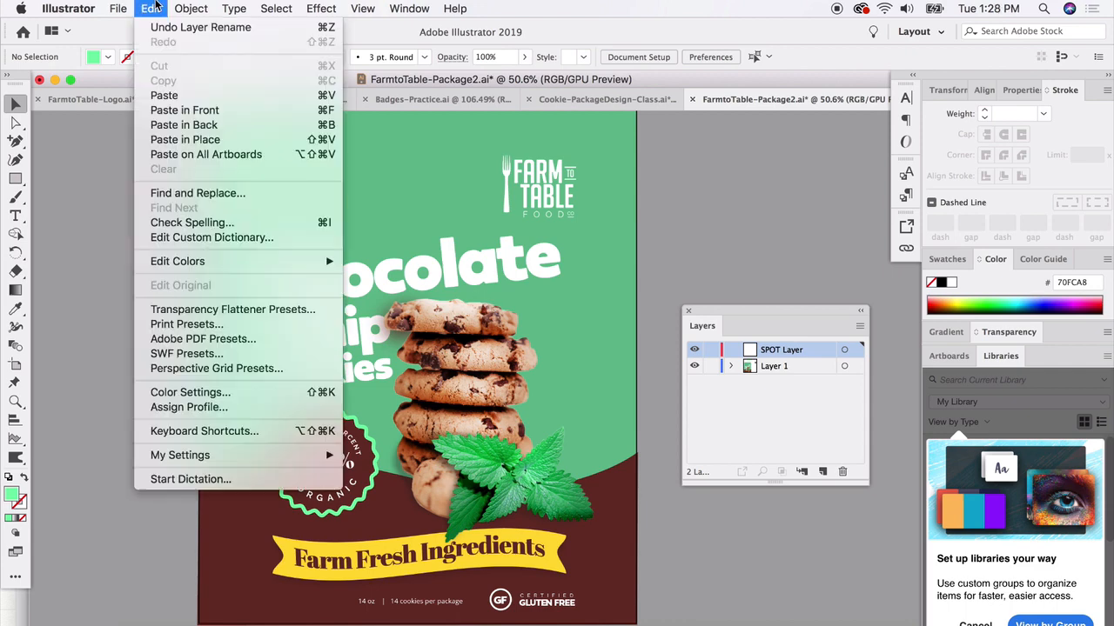
pyautogui.click(179, 140)
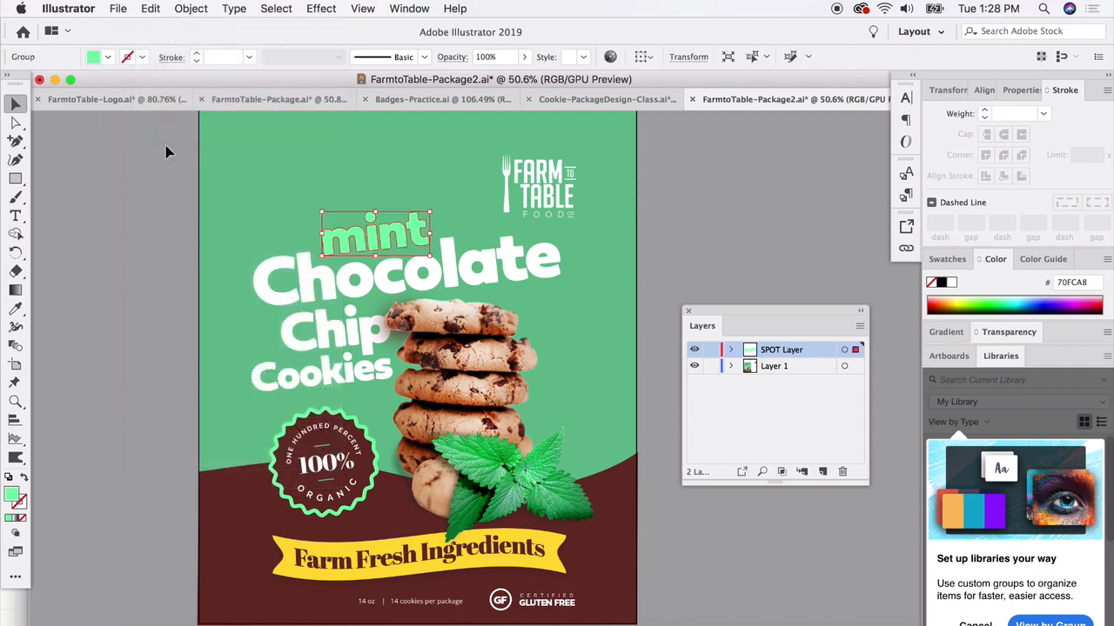
pyautogui.click(695, 350)
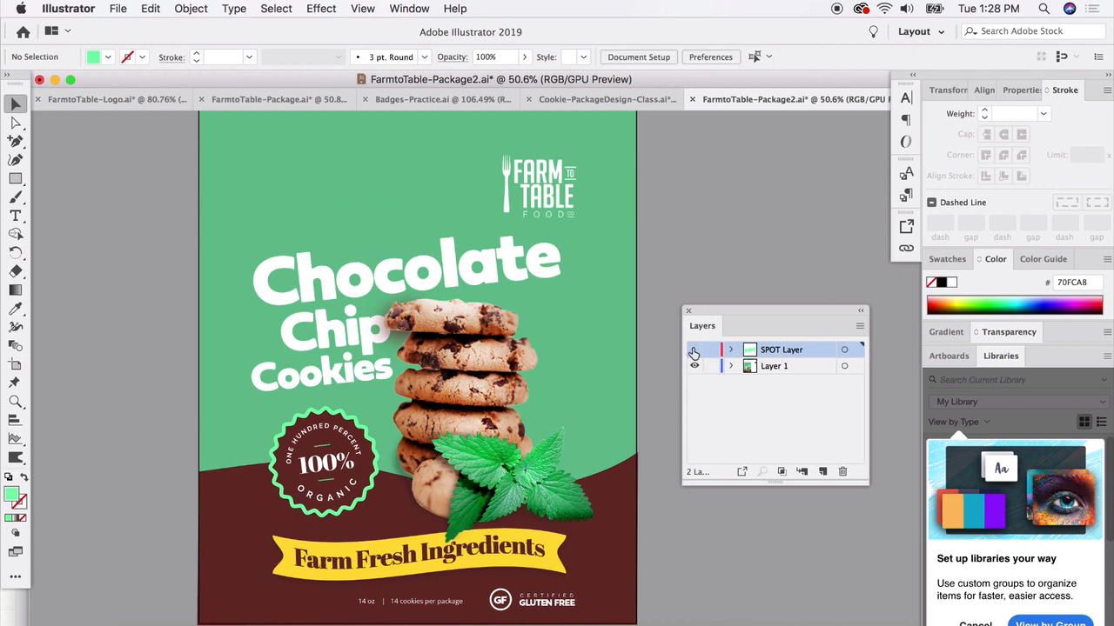
pyautogui.click(694, 350)
pyautogui.click(694, 366)
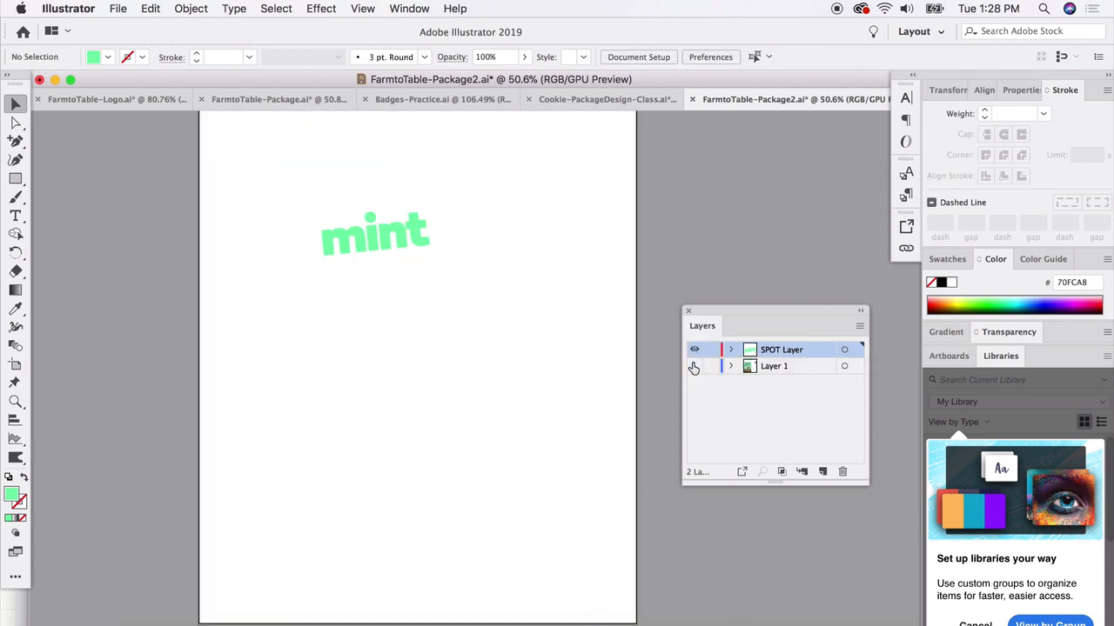
pyautogui.click(694, 366)
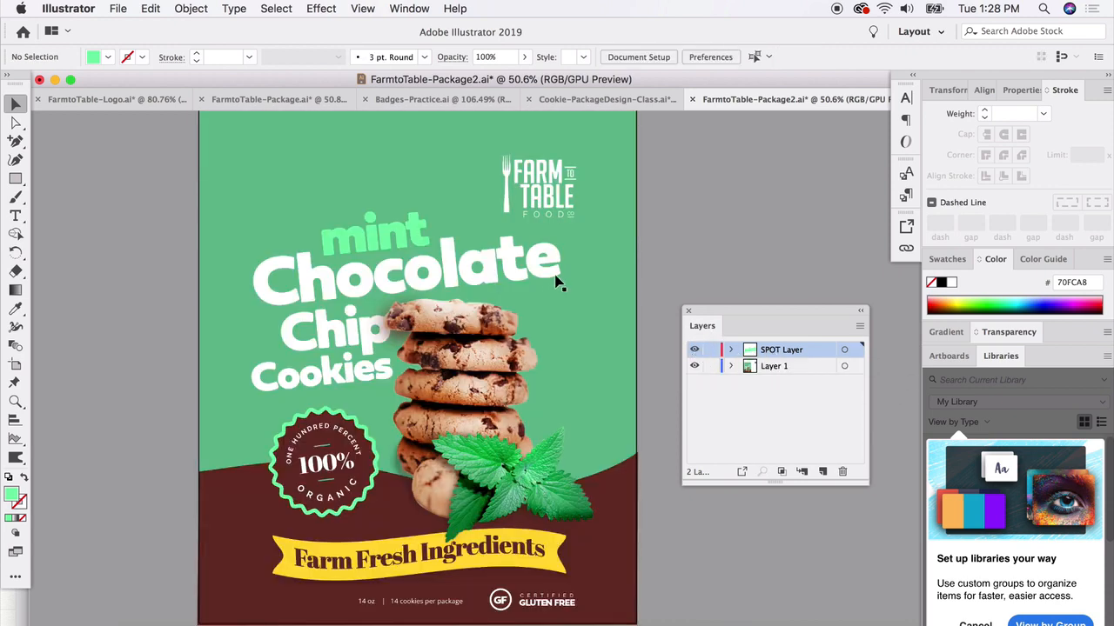
# Try filling the "mint" lettering with the yellow sampled from the banner, and undo the fill
pyautogui.click(402, 248)
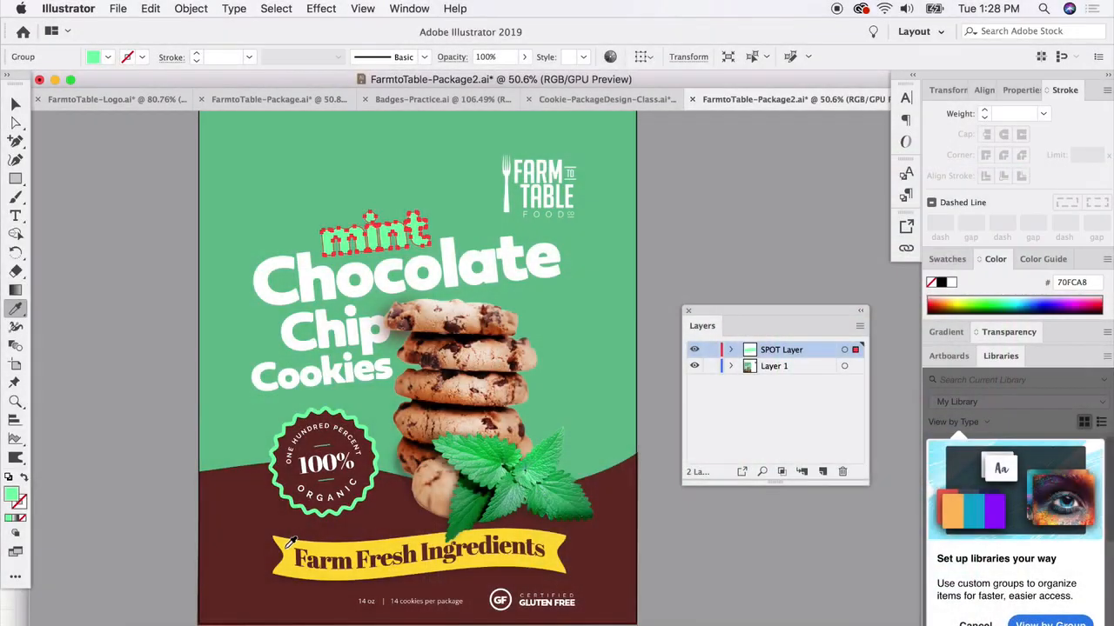
pyautogui.click(288, 545)
pyautogui.click(15, 104)
pyautogui.click(116, 252)
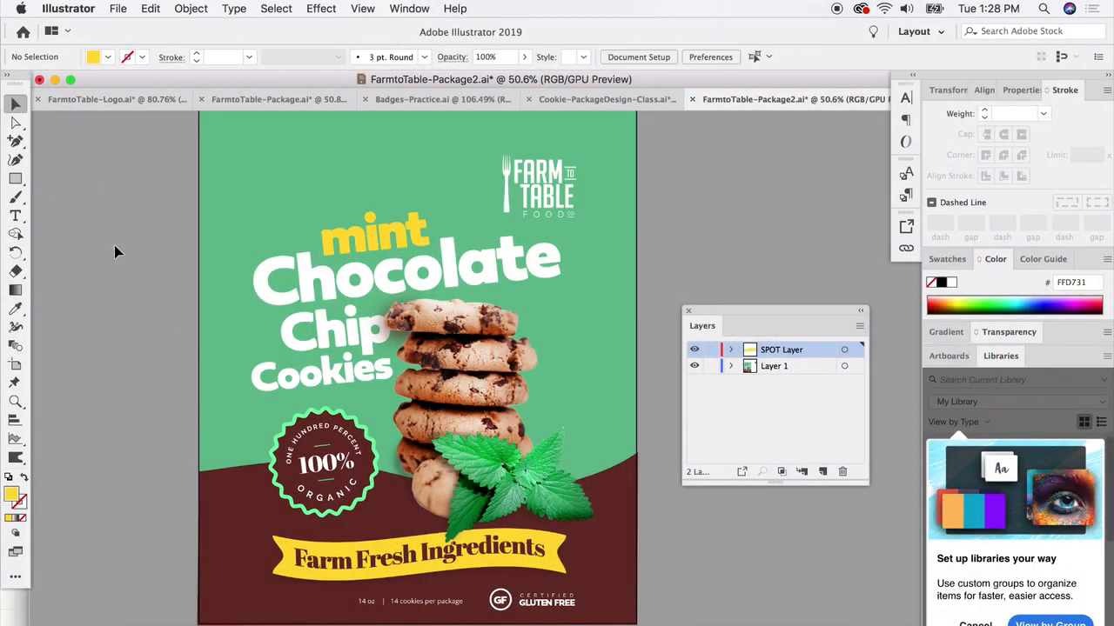
pyautogui.click(383, 244)
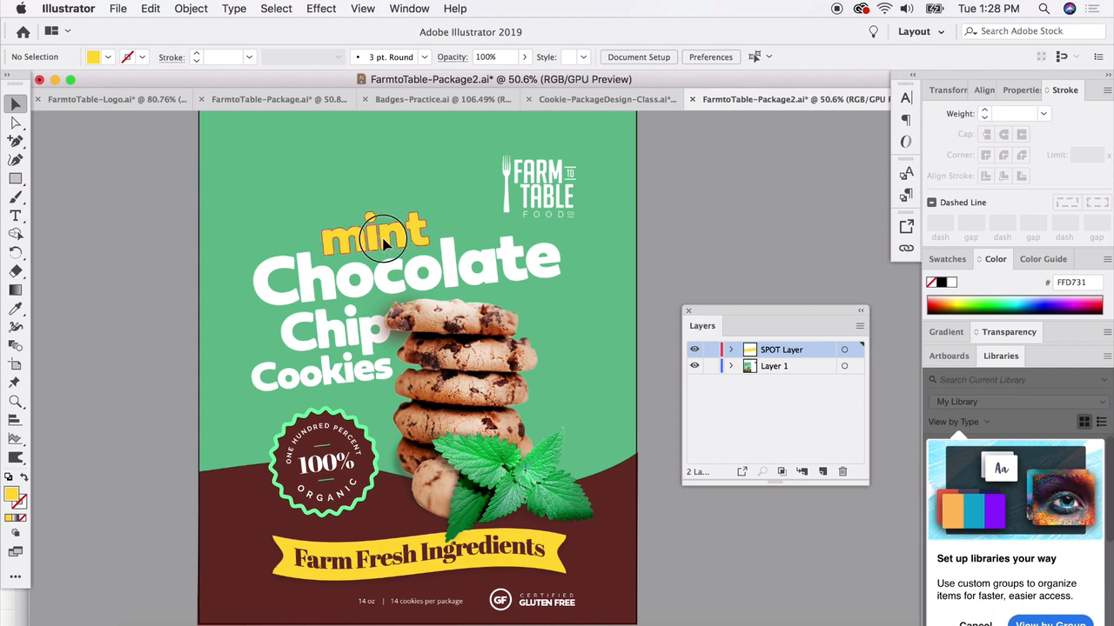
pyautogui.press('super+z')
pyautogui.click(75, 269)
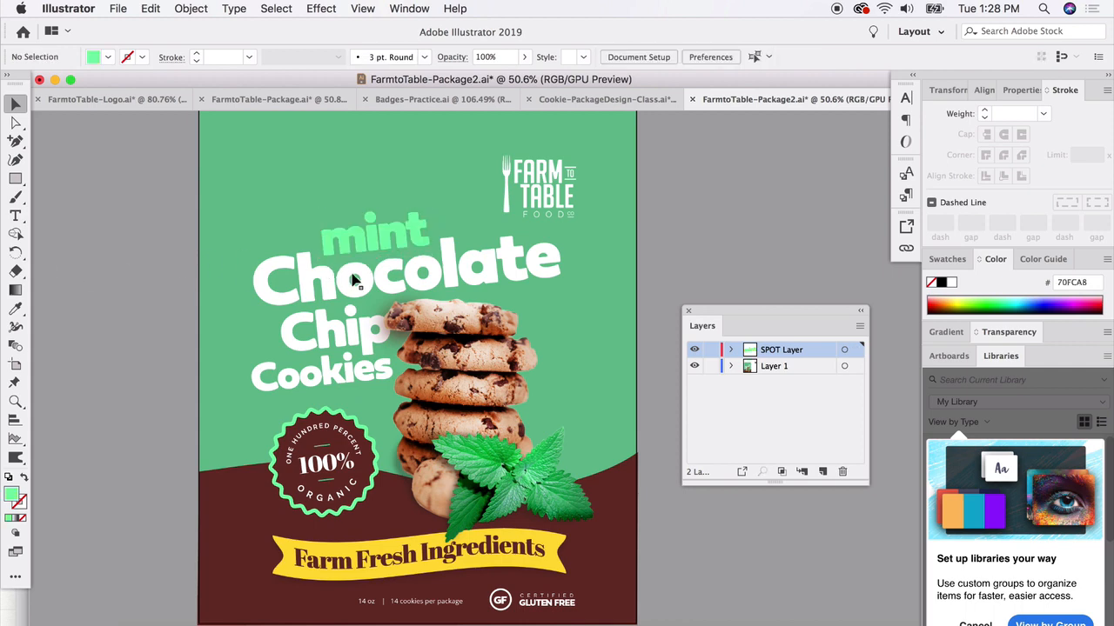
# Start a Drop Shadow effect on the title words "mint Chocolate Chip Cookies" with its preview enabled
pyautogui.hscroll(1, 433, 322)
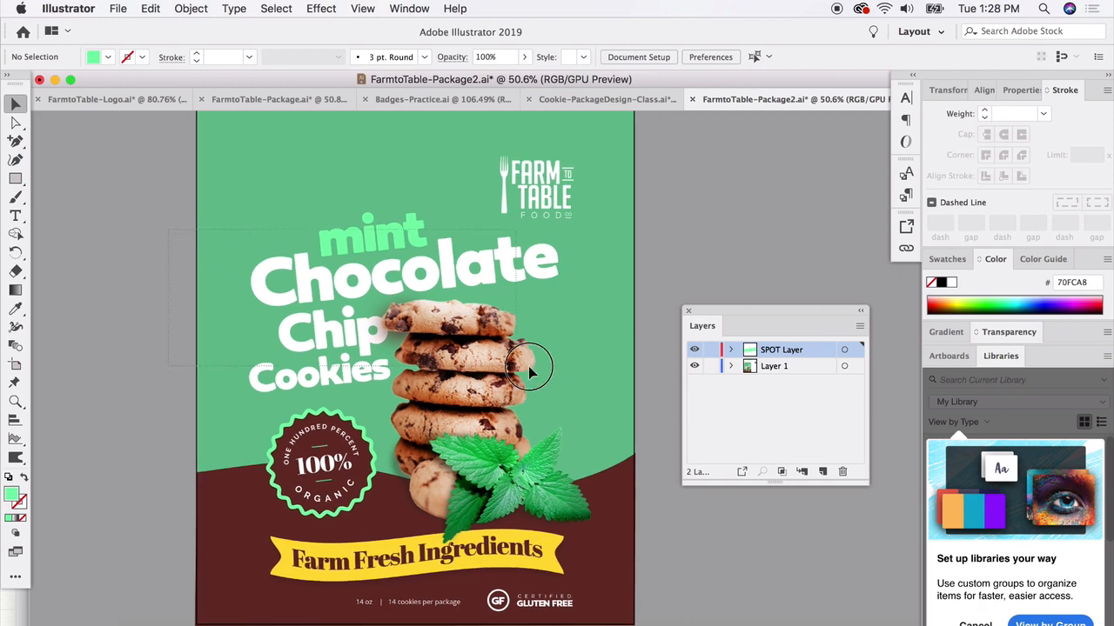
pyautogui.press('super+a')
pyautogui.keyDown('shift'); pyautogui.click(197, 298); pyautogui.keyUp('shift')
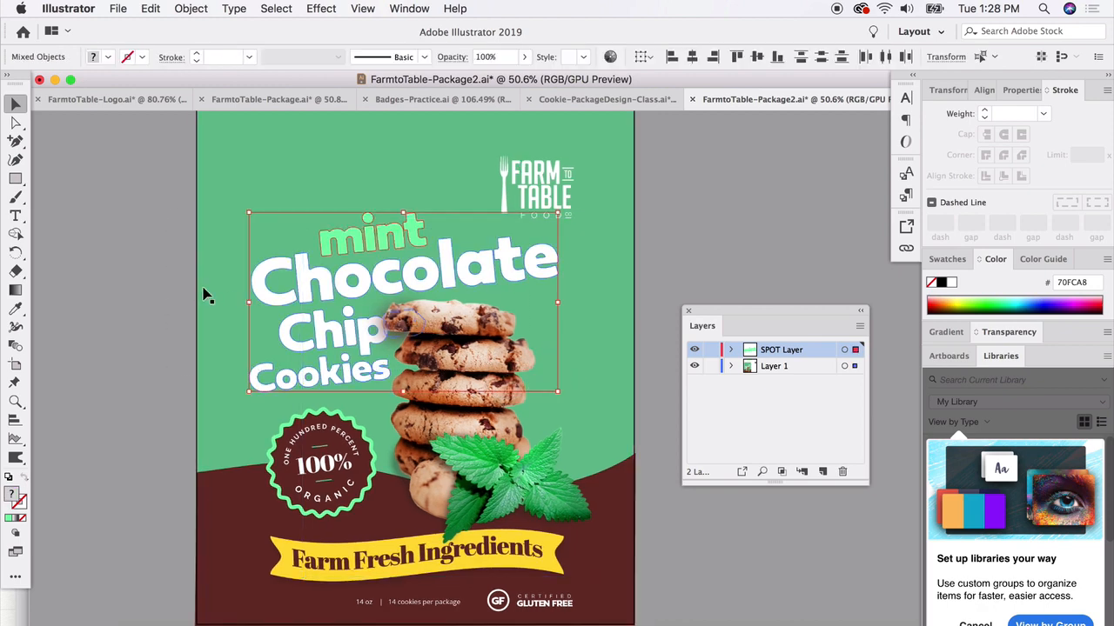
pyautogui.click(309, 7)
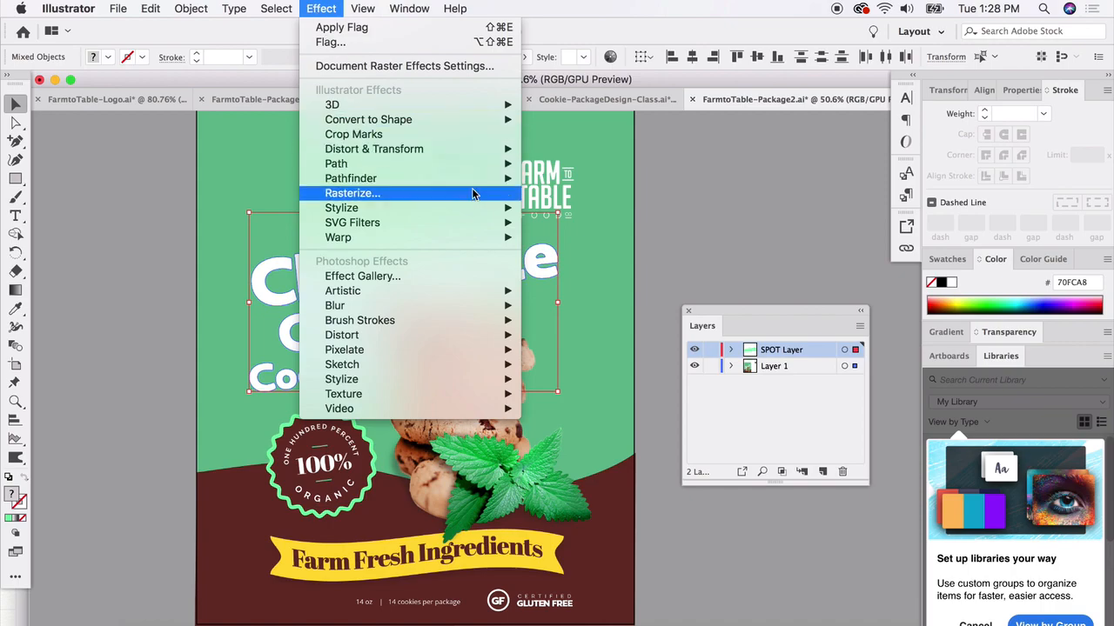
pyautogui.moveTo(487, 208)
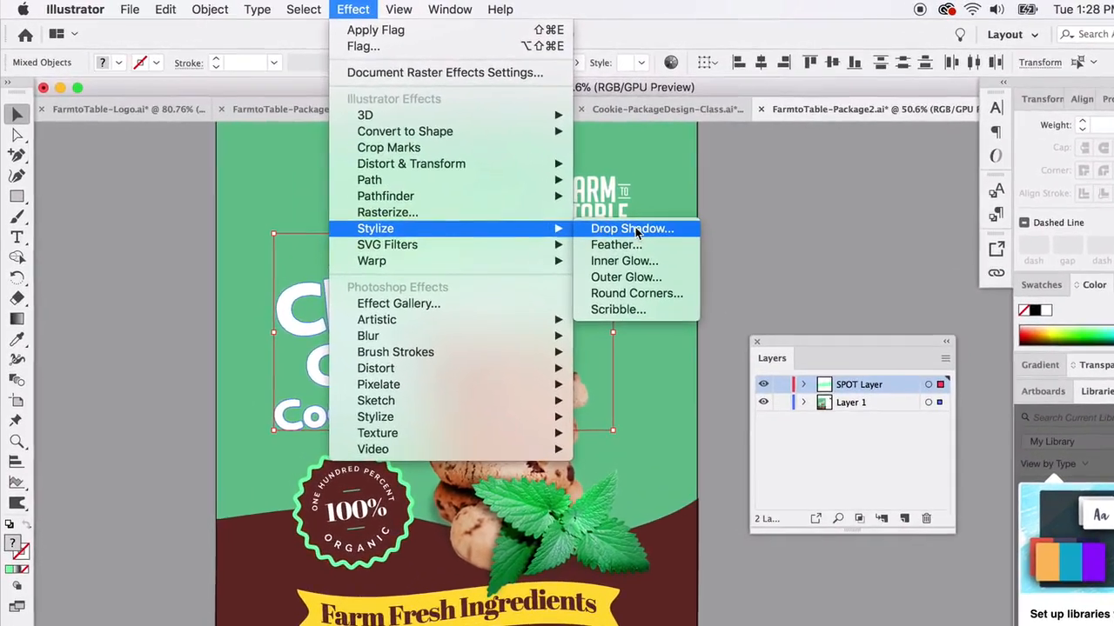
pyautogui.click(660, 235)
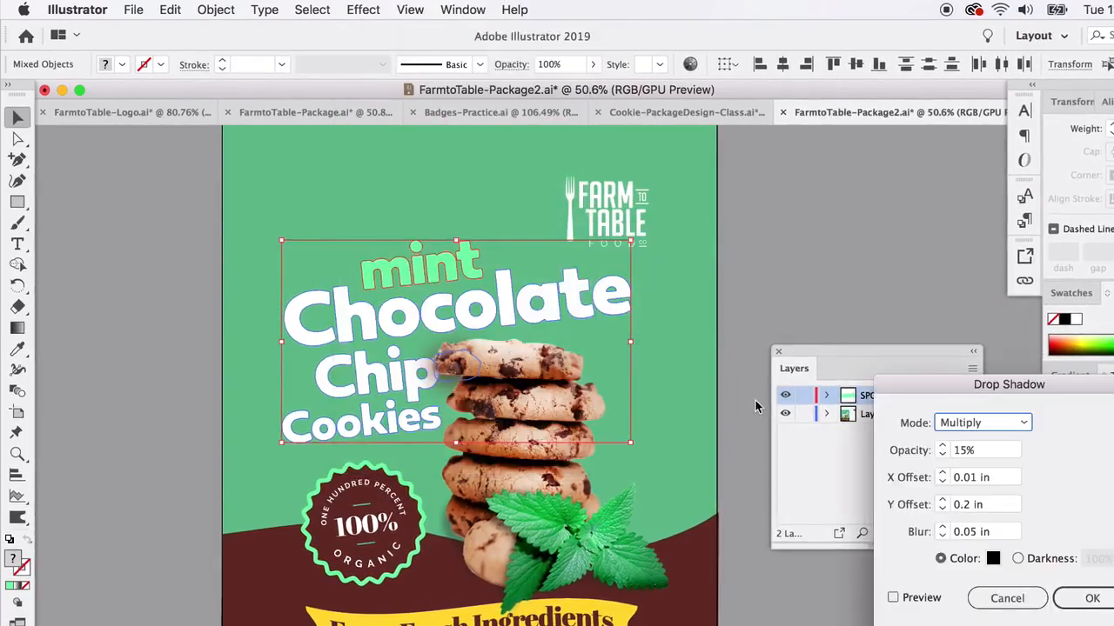
pyautogui.click(892, 597)
pyautogui.moveTo(939, 391); pyautogui.dragTo(795, 389)
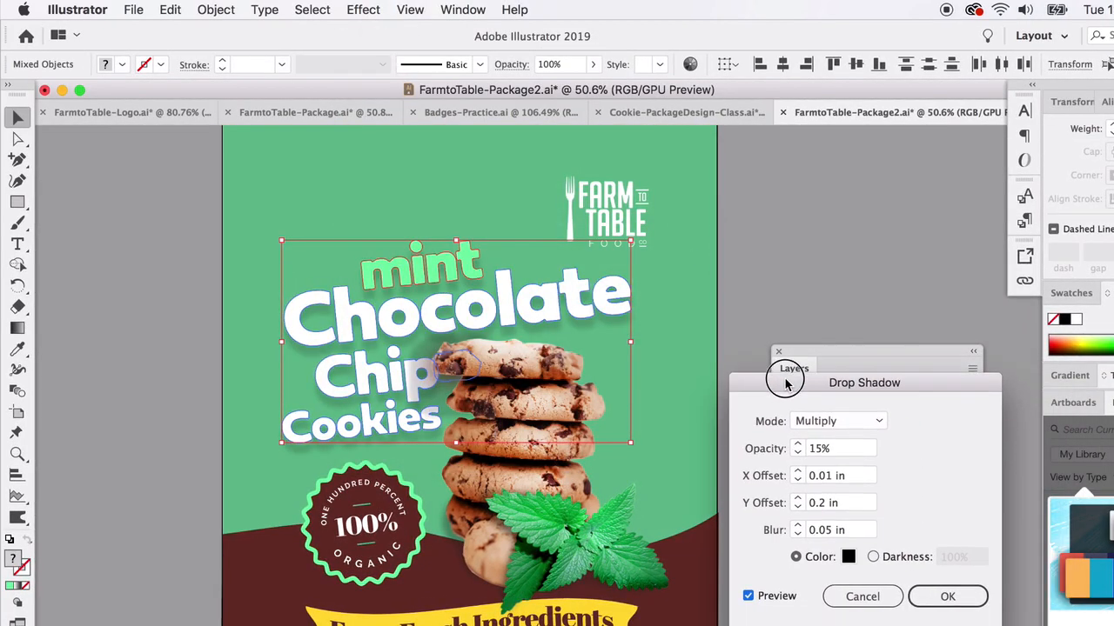
# Apply the drop shadow to the title words with 12% opacity and X and Y offsets of 0 in
pyautogui.click(828, 448)
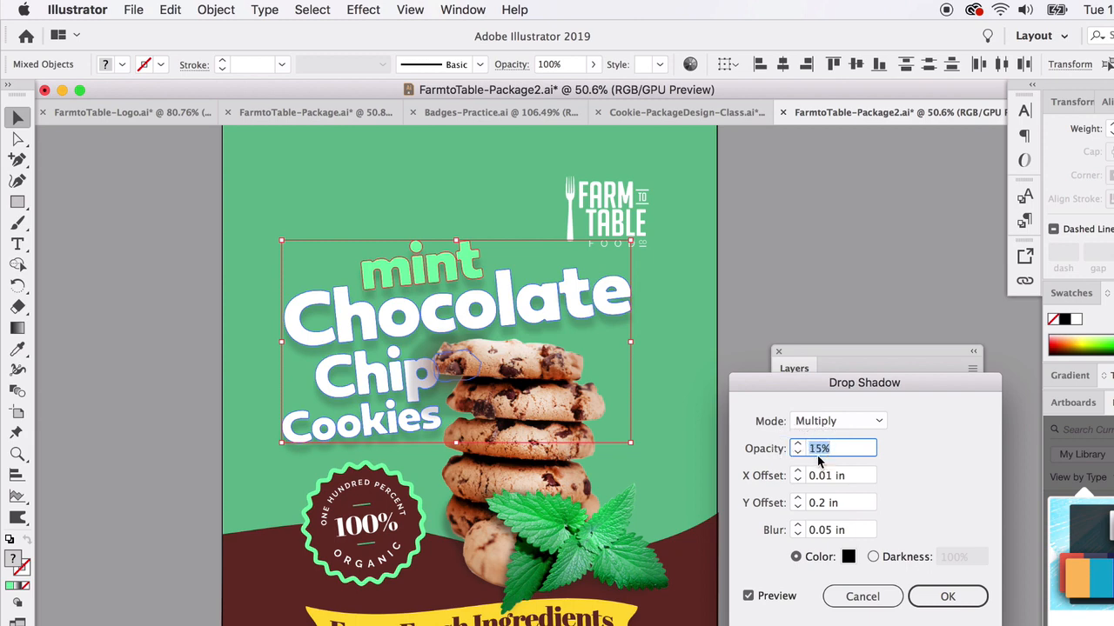
pyautogui.write('9')
pyautogui.click(856, 476)
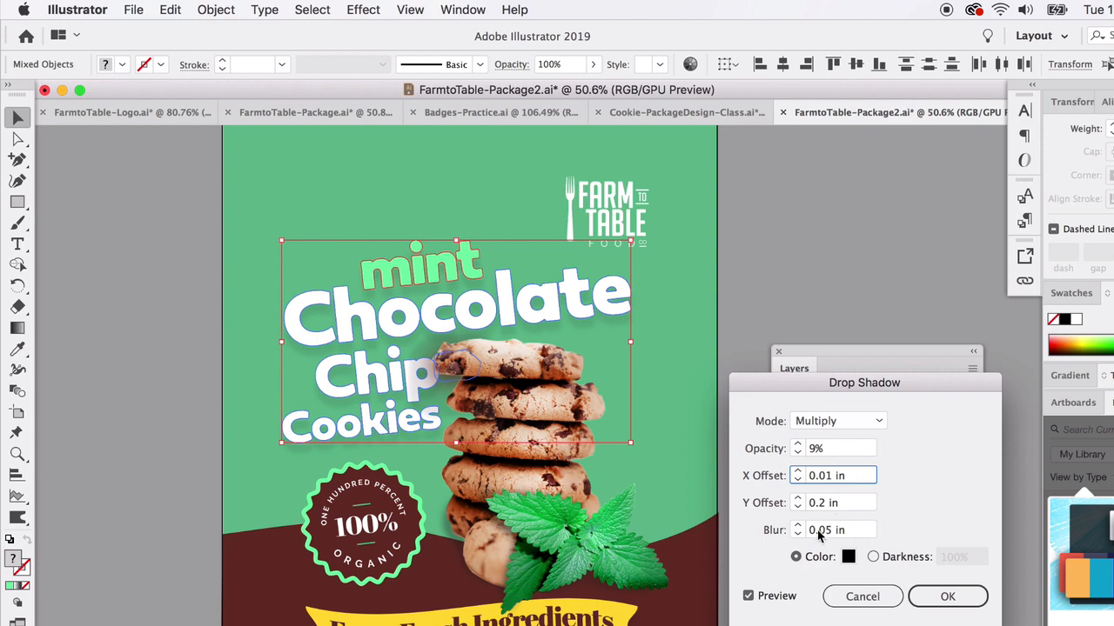
pyautogui.click(819, 503)
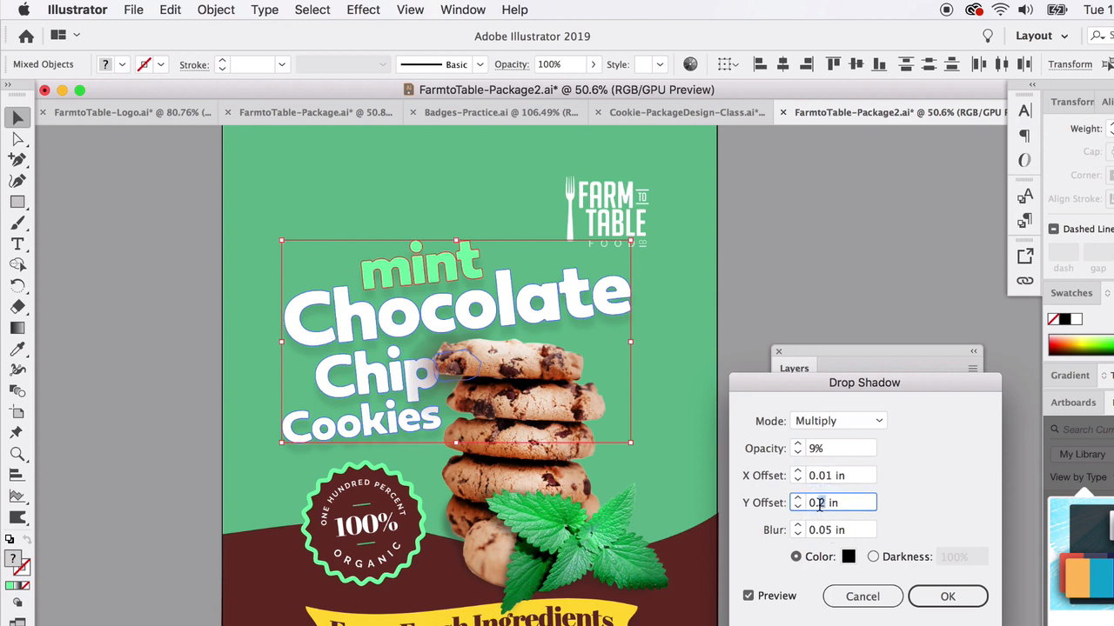
pyautogui.click(797, 477)
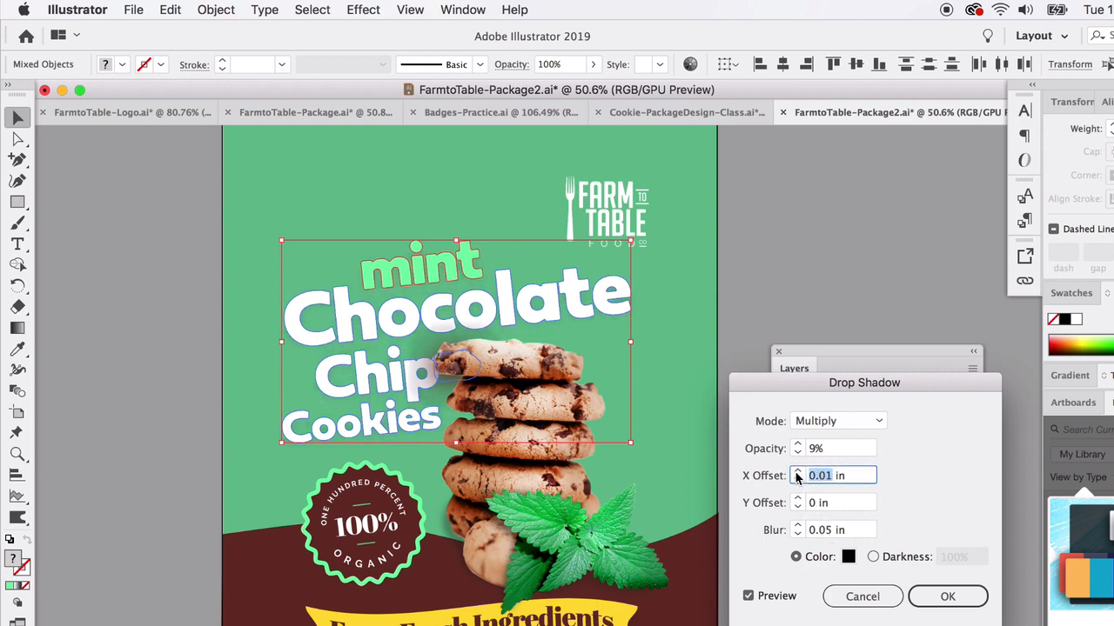
pyautogui.click(797, 477)
pyautogui.click(840, 506)
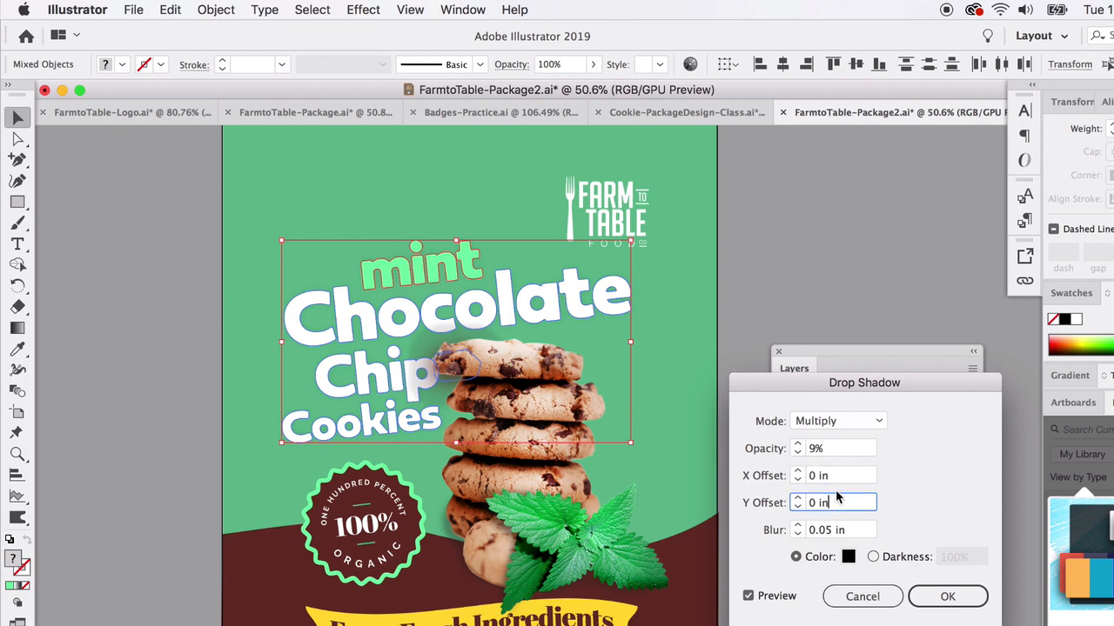
pyautogui.click(832, 532)
pyautogui.click(821, 449)
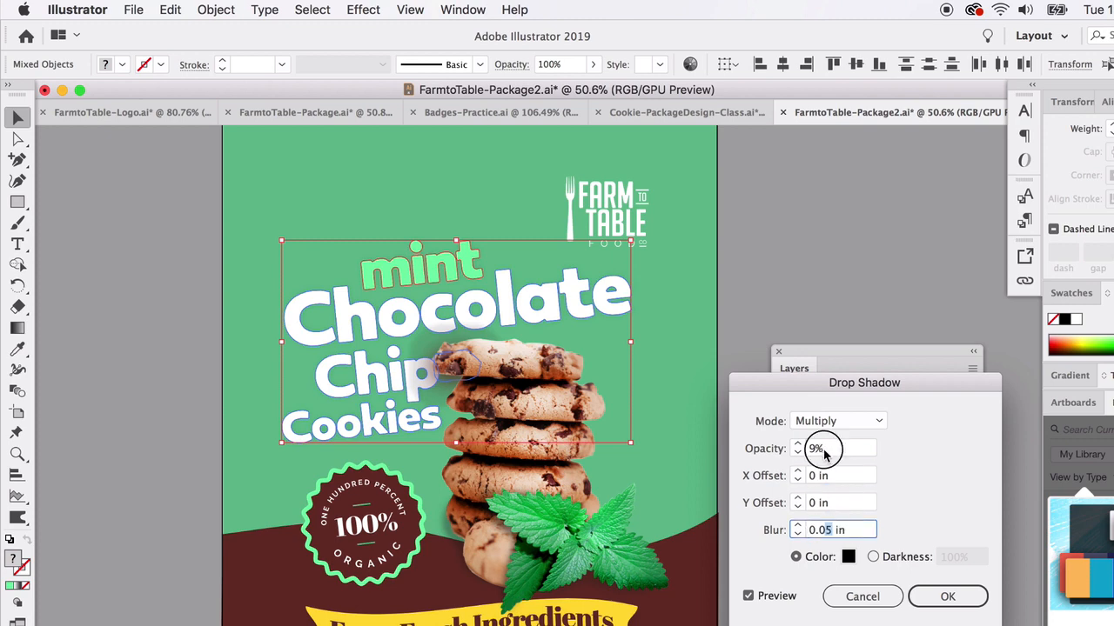
pyautogui.write('12')
pyautogui.click(947, 593)
pyautogui.click(825, 274)
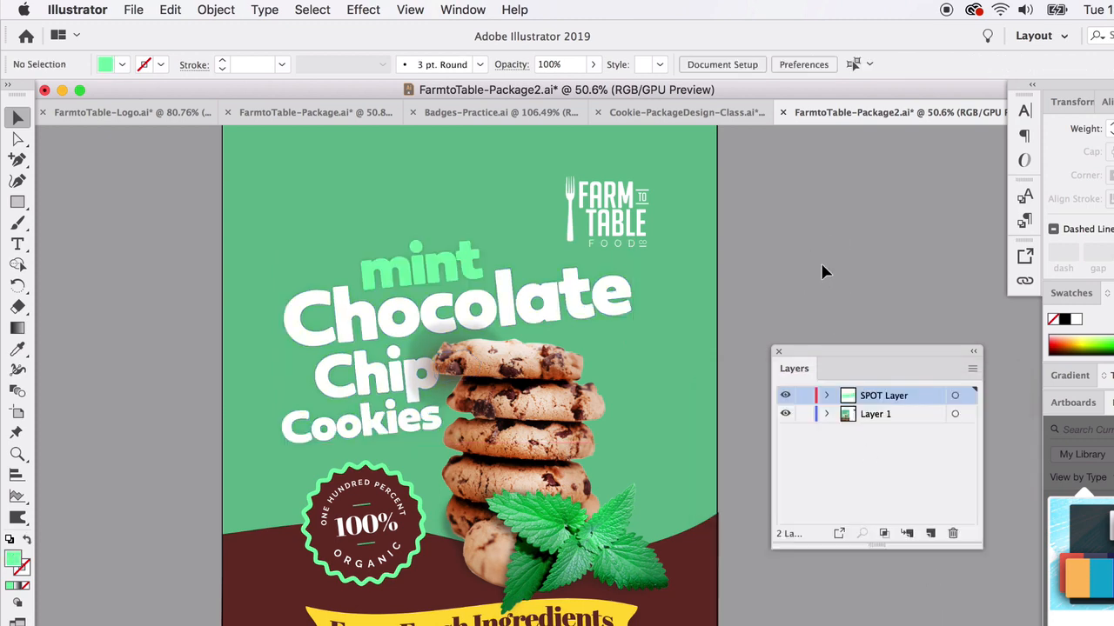
# Delete the old soft shadow behind the top cookie and inspect the cookie's edge where it overlaps the "p" of "Chip"
pyautogui.click(440, 341)
pyautogui.press('Delete')
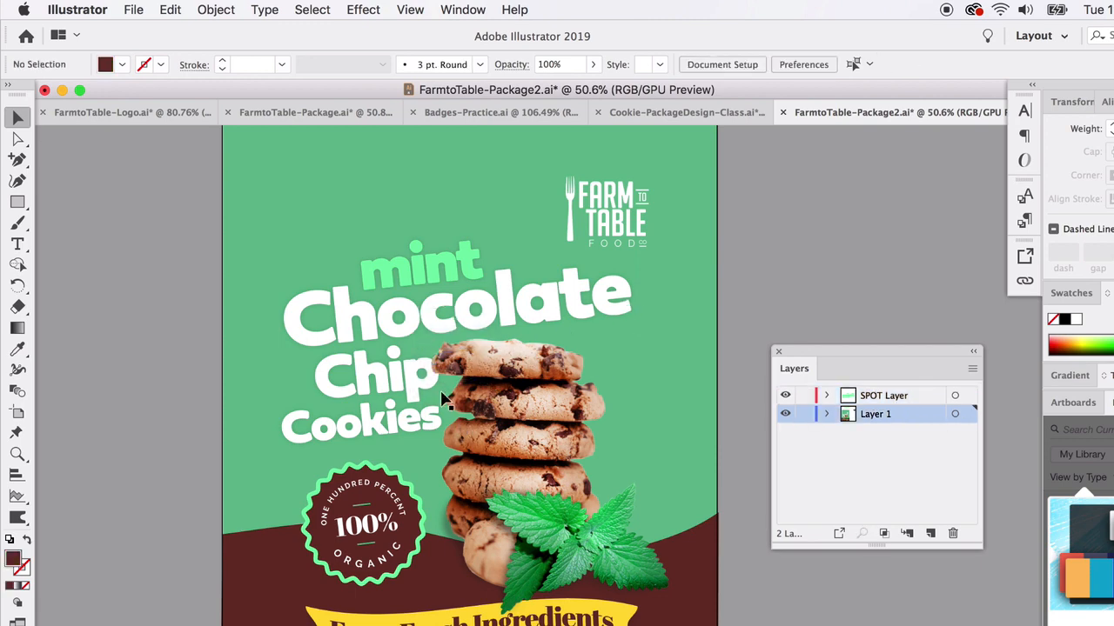
pyautogui.scroll(4, 444, 401)
pyautogui.scroll(2, 444, 400)
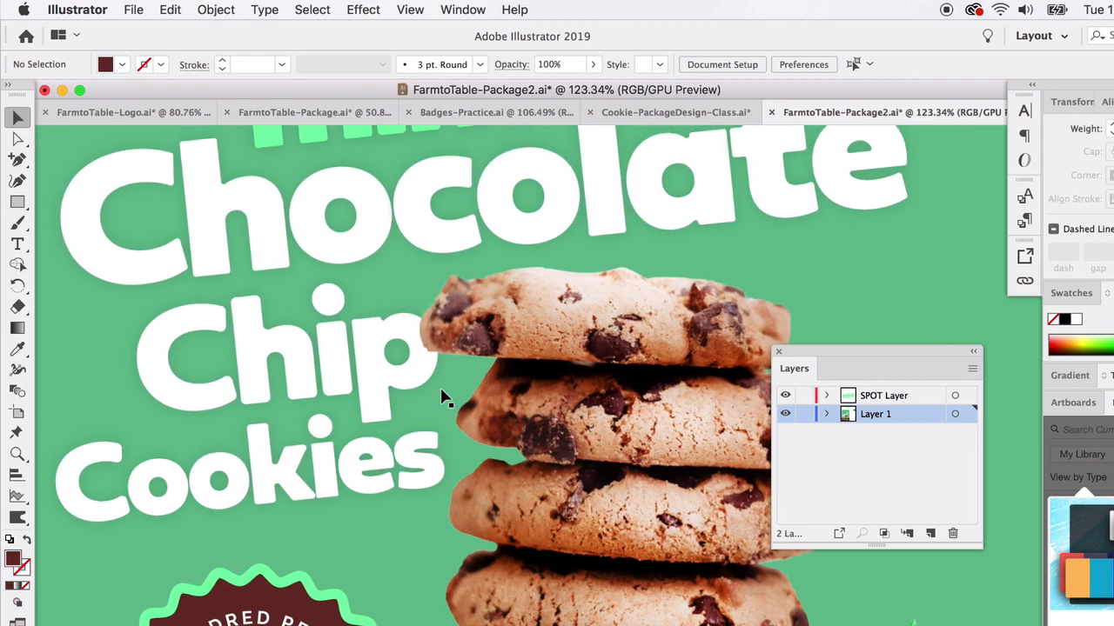
pyautogui.scroll(1, 439, 391)
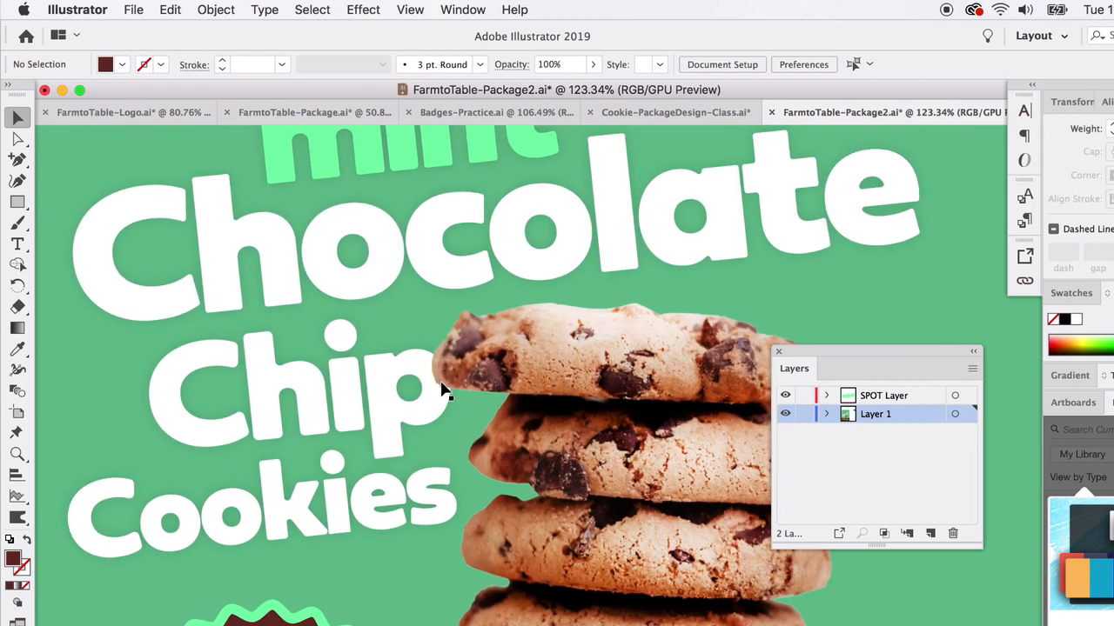
pyautogui.scroll(3, 444, 383)
pyautogui.scroll(1, 444, 382)
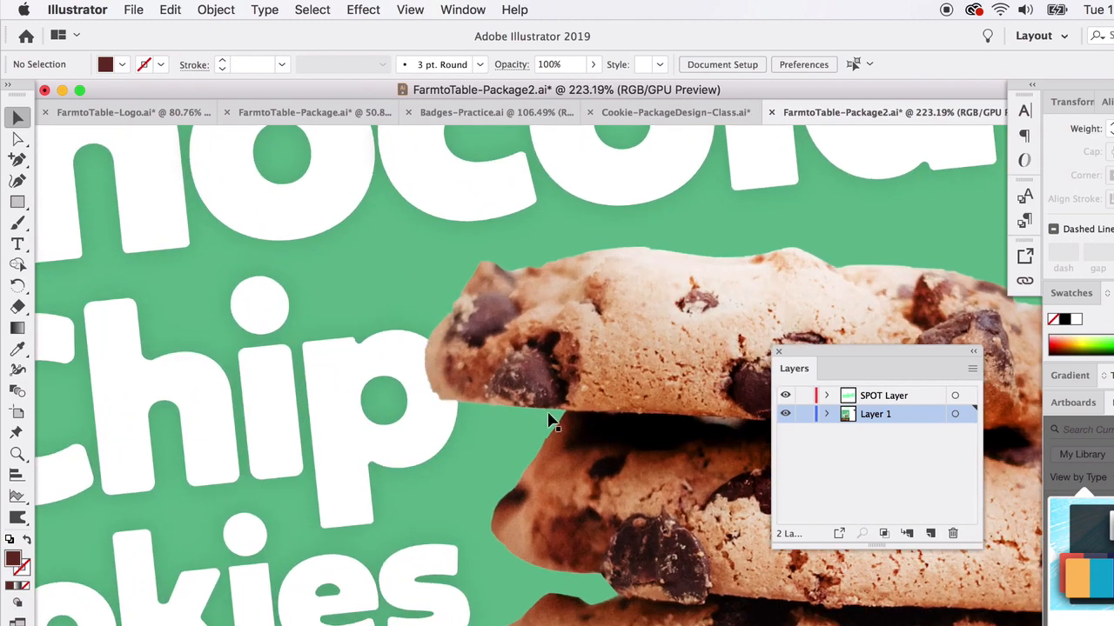
pyautogui.scroll(-1, 408, 435)
pyautogui.scroll(-3, 407, 426)
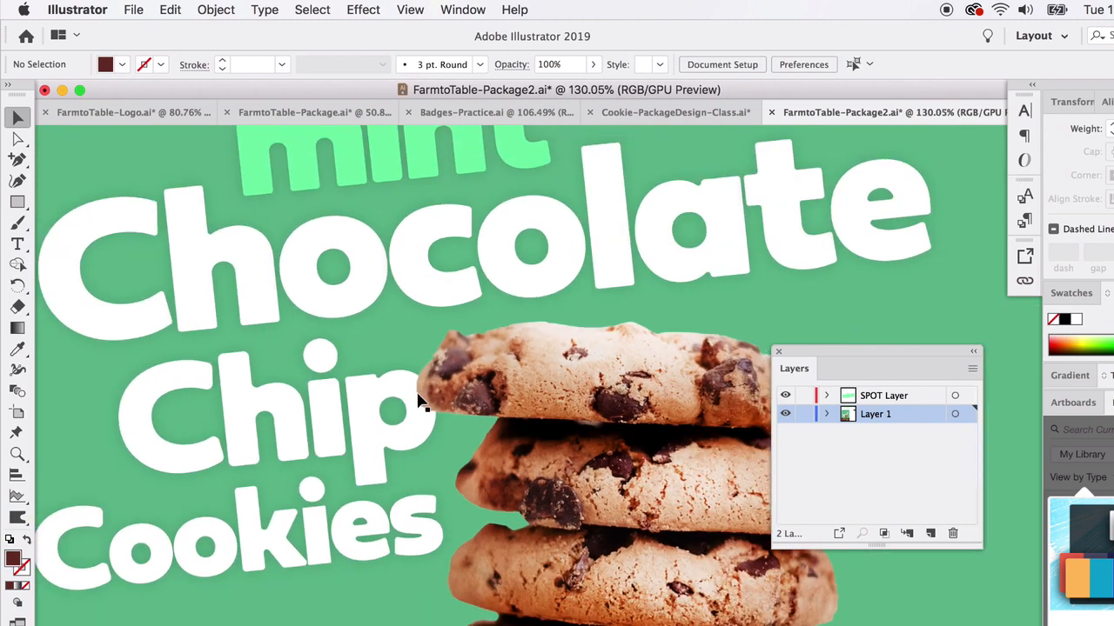
pyautogui.scroll(1, 391, 404)
pyautogui.scroll(1, 409, 400)
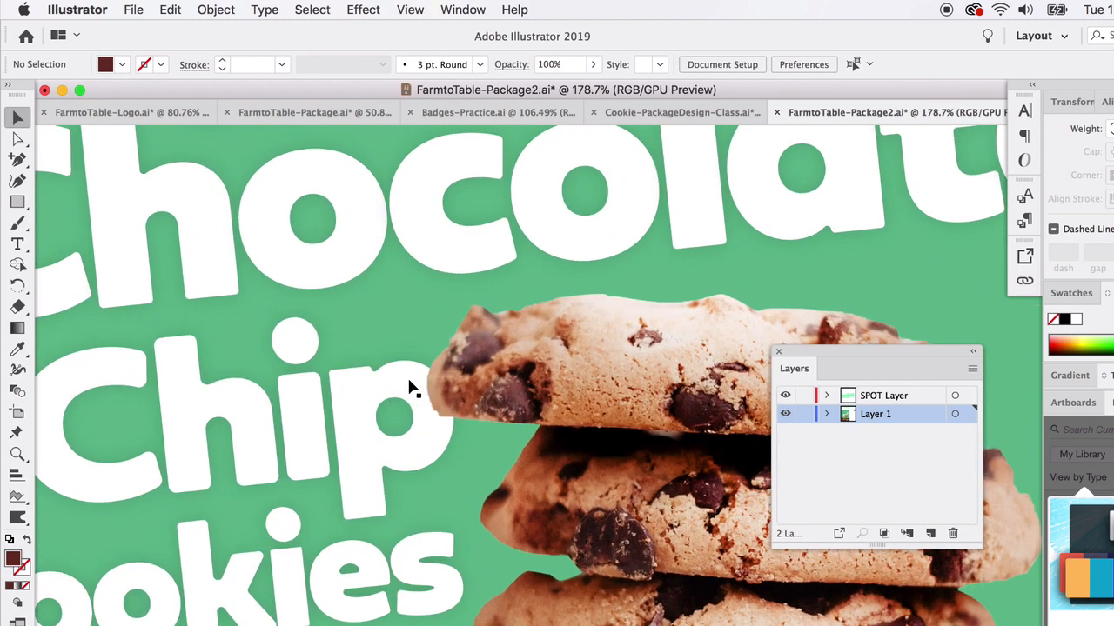
# Draw a closed shape with the Pen tool over the top cookie's left end, extending slightly past its edge onto the "p"
pyautogui.moveTo(17, 159); pyautogui.dragTo(57, 159)
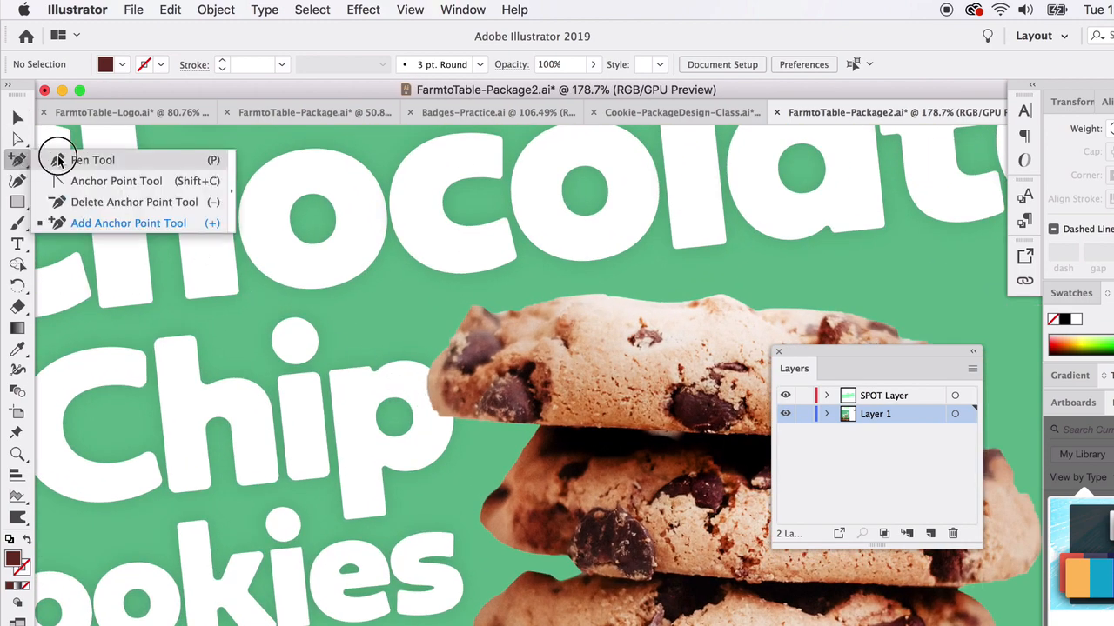
pyautogui.click(446, 349)
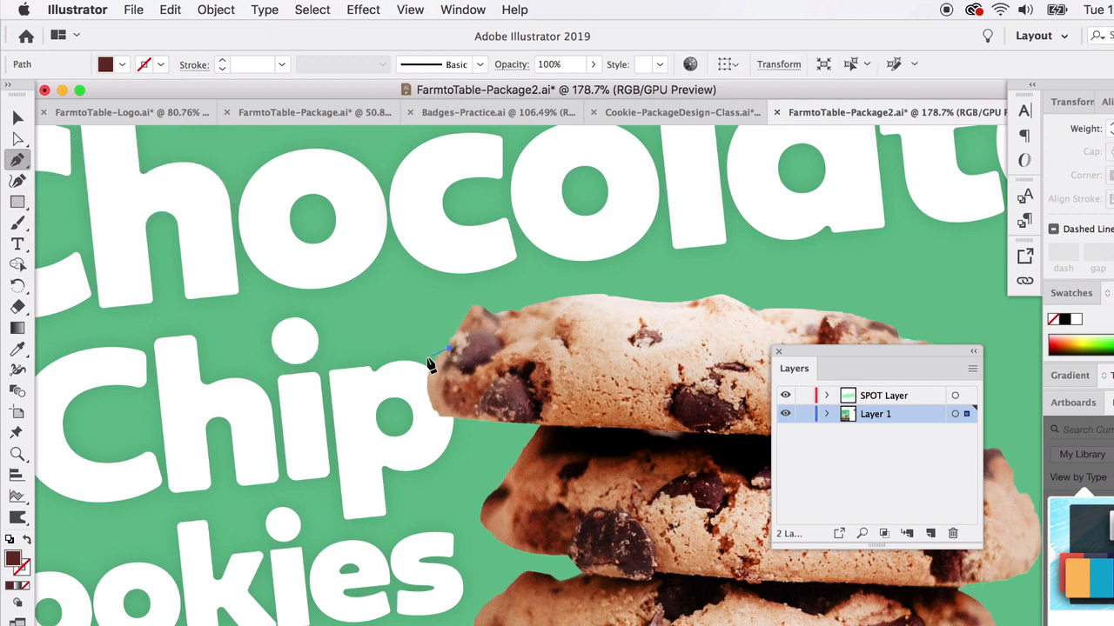
pyautogui.moveTo(421, 359); pyautogui.dragTo(425, 413)
pyautogui.moveTo(440, 427); pyautogui.dragTo(506, 405)
pyautogui.click(510, 384)
pyautogui.click(448, 348)
pyautogui.click(17, 118)
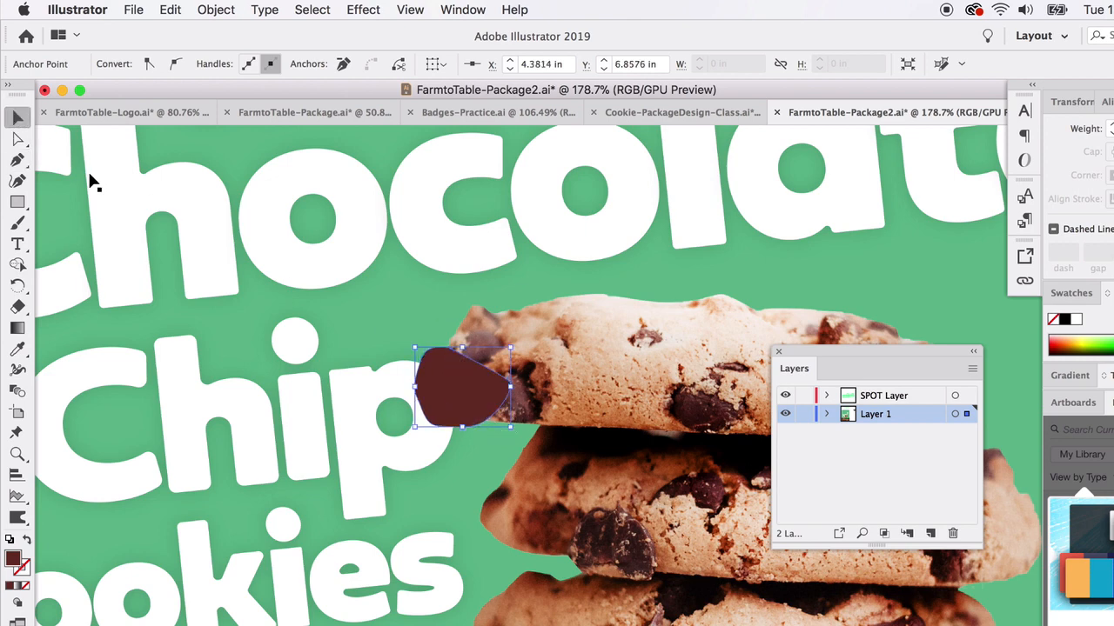
# Send the new shape backward so it sits behind the cookie photo but above the "Chip" lettering
pyautogui.press('a')
pyautogui.press('super+bracketleft')
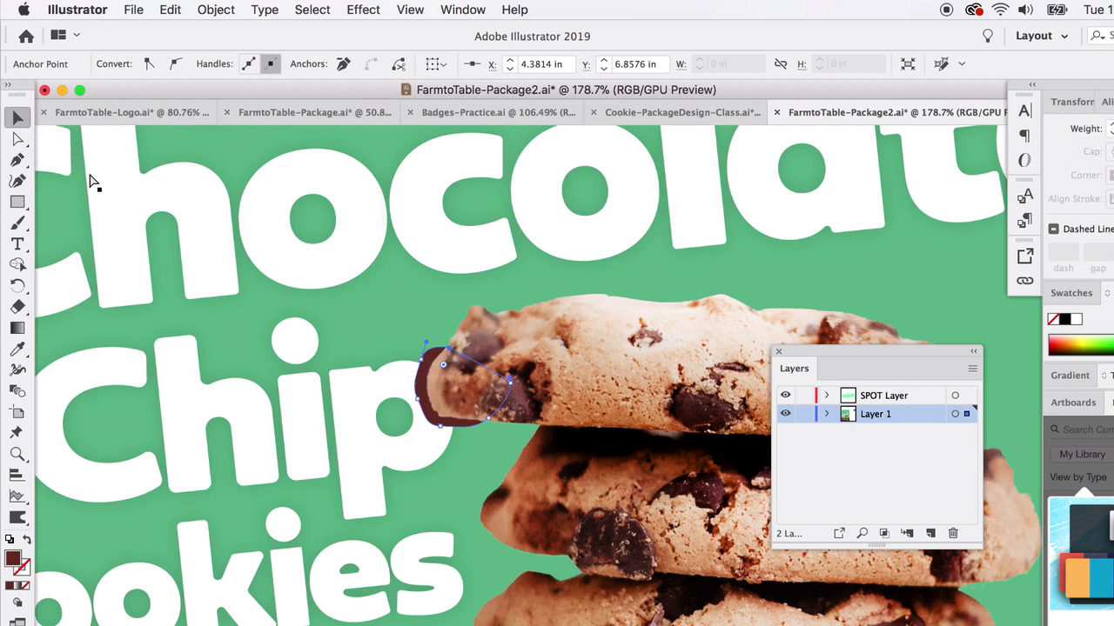
pyautogui.press('v')
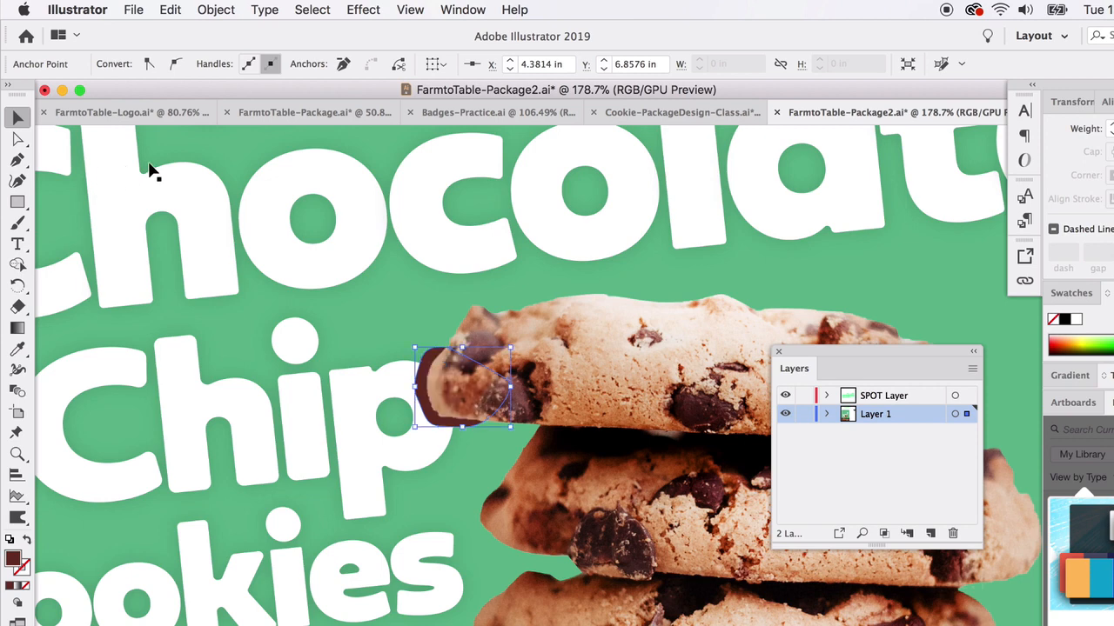
# Apply a Gaussian Blur with a 3.8-pixel radius to the shape behind the top cookie
pyautogui.click(377, 7)
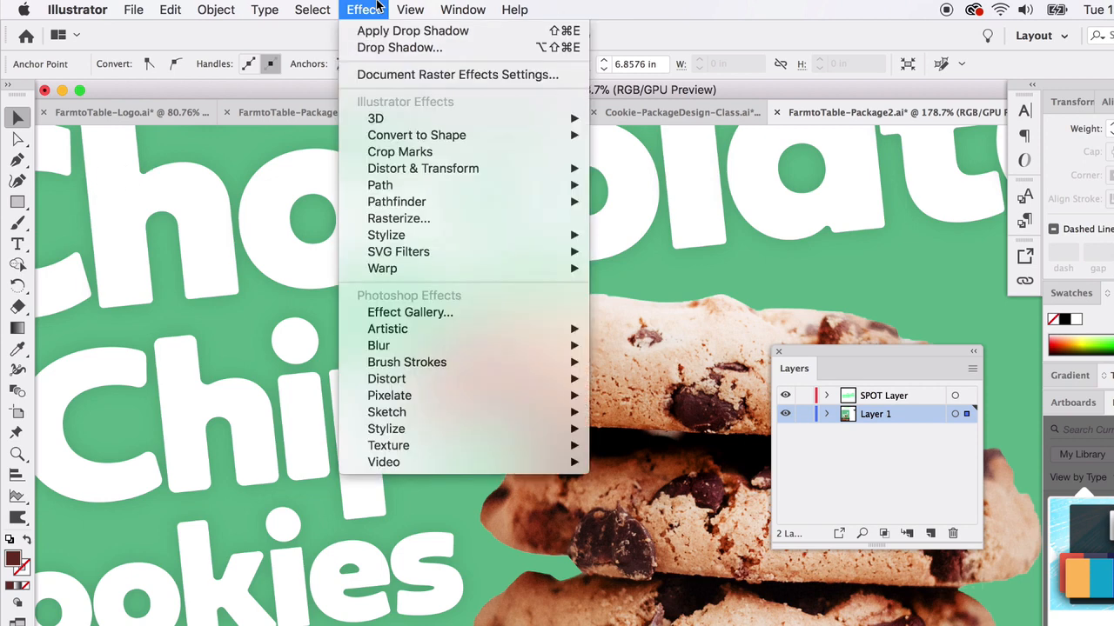
pyautogui.click(378, 7)
pyautogui.click(370, 7)
pyautogui.moveTo(522, 348)
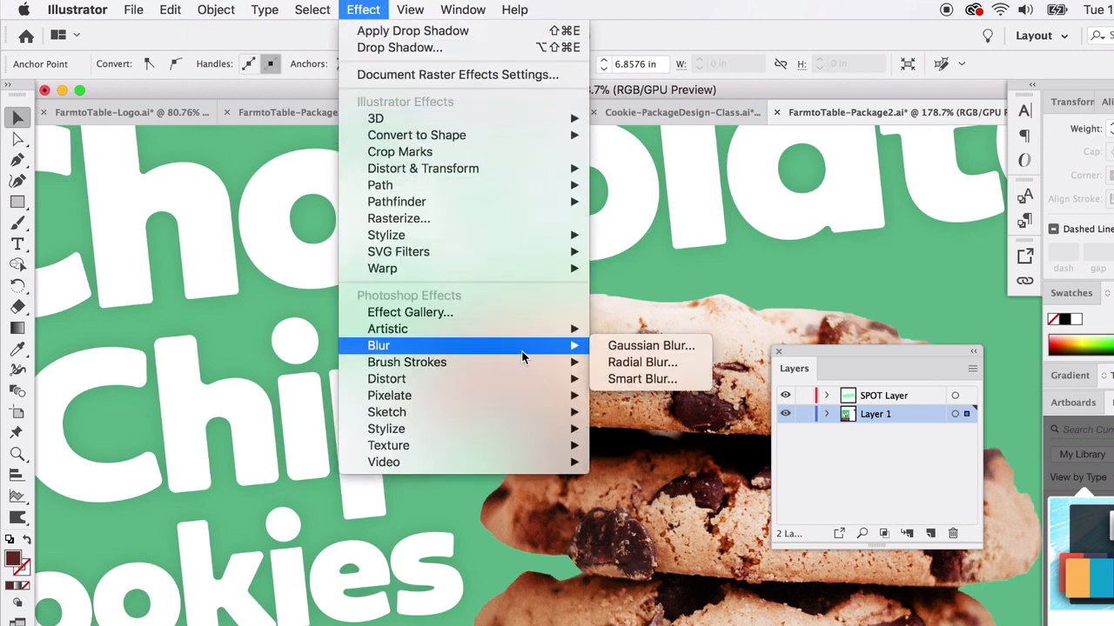
pyautogui.click(606, 346)
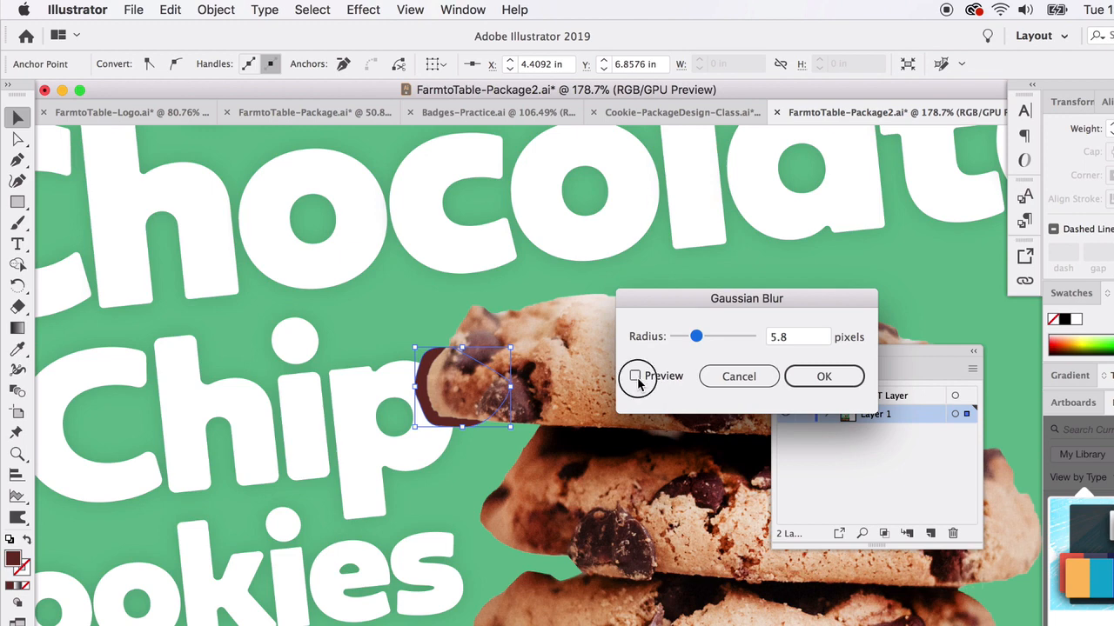
pyautogui.click(635, 376)
pyautogui.moveTo(696, 336); pyautogui.dragTo(692, 340)
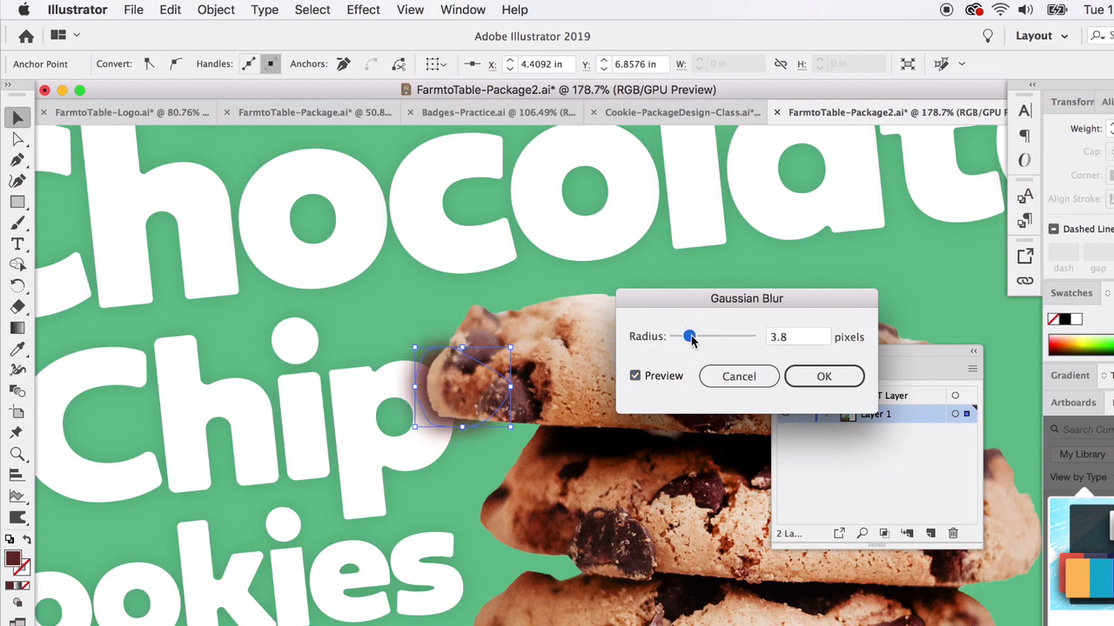
pyautogui.click(814, 376)
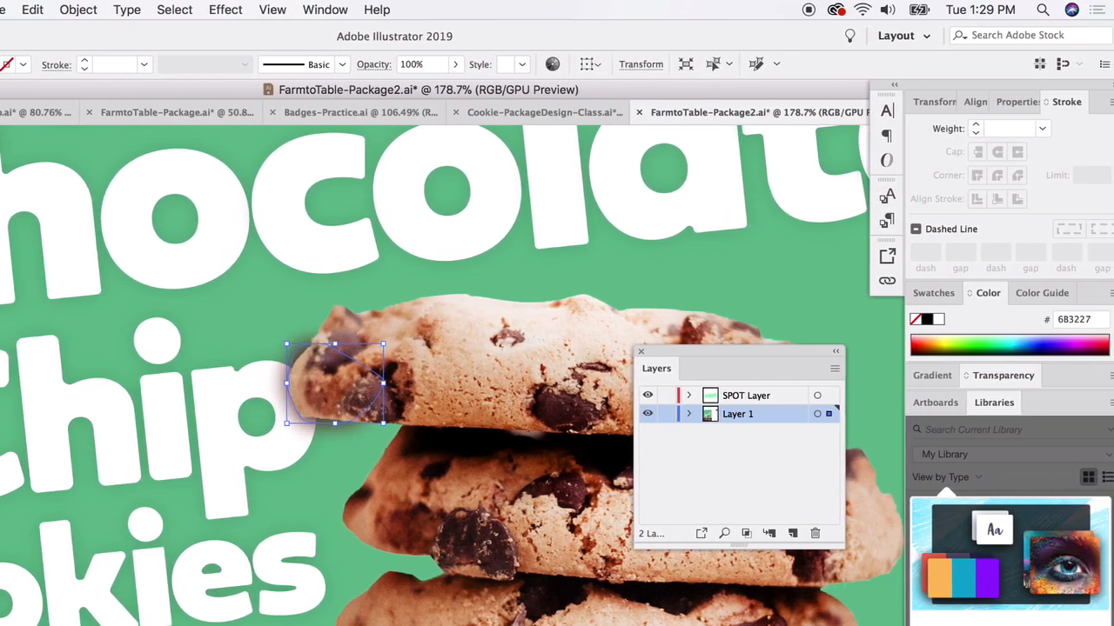
# Change the blurred shape's fill color to black (000000)
pyautogui.doubleClick(5, 545)
pyautogui.moveTo(504, 544); pyautogui.dragTo(439, 621)
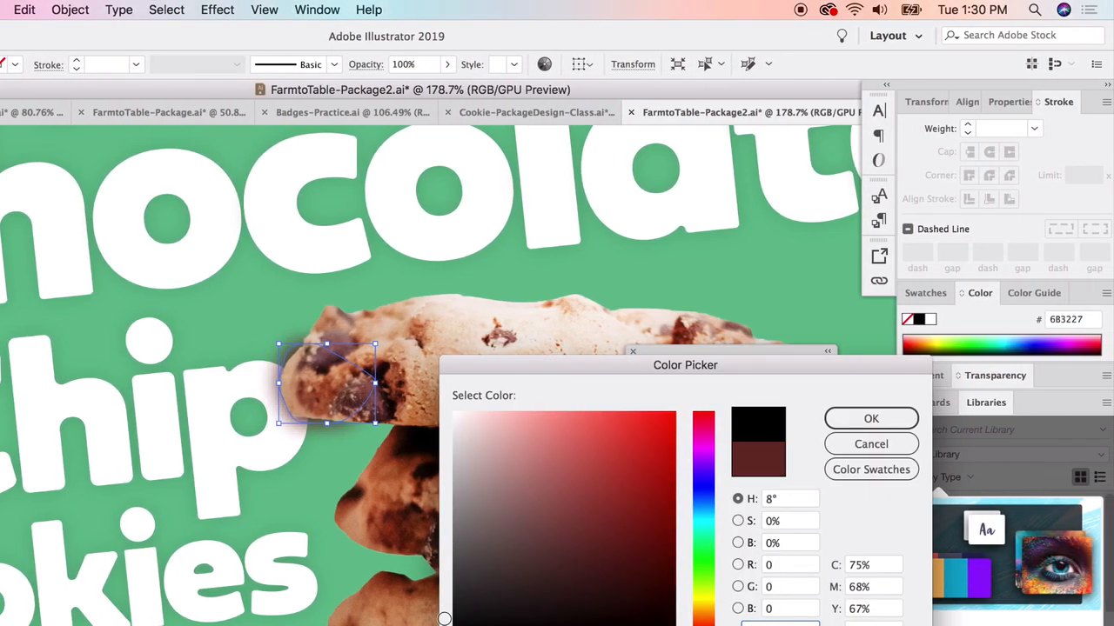
pyautogui.click(851, 422)
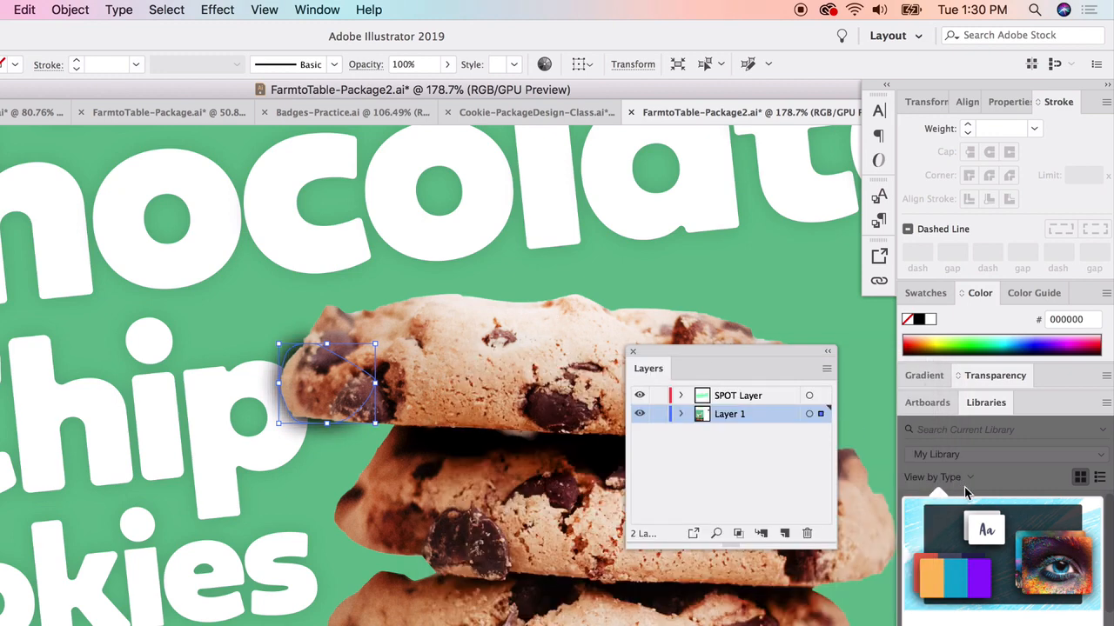
# Lower the blurred black shape's opacity to 38% and deselect it
pyautogui.click(994, 375)
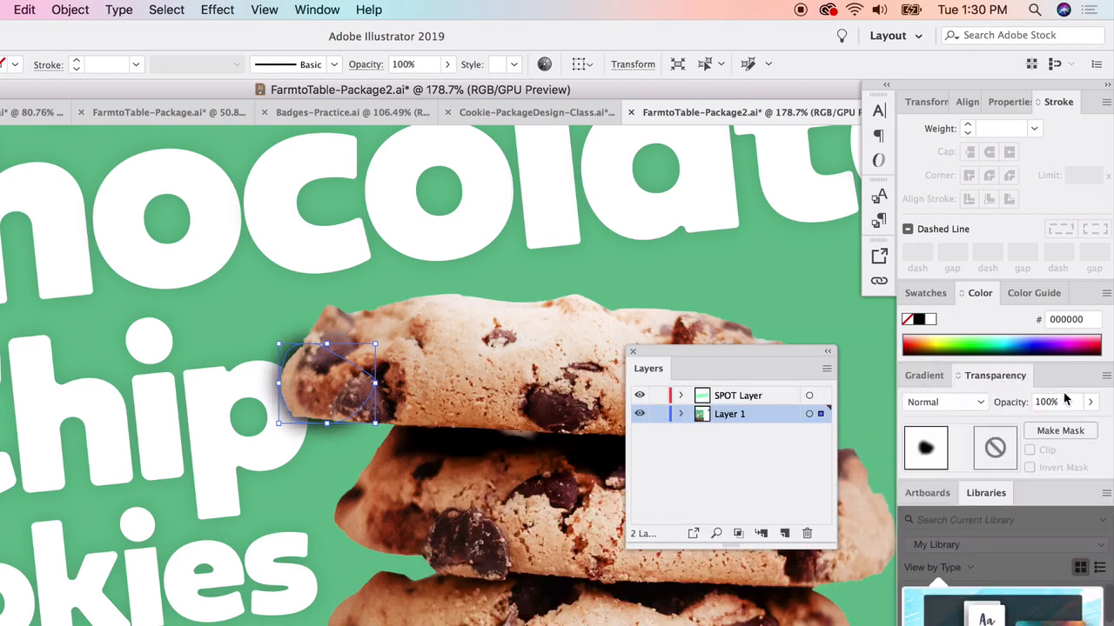
pyautogui.click(1090, 402)
pyautogui.moveTo(1058, 417); pyautogui.dragTo(1048, 423)
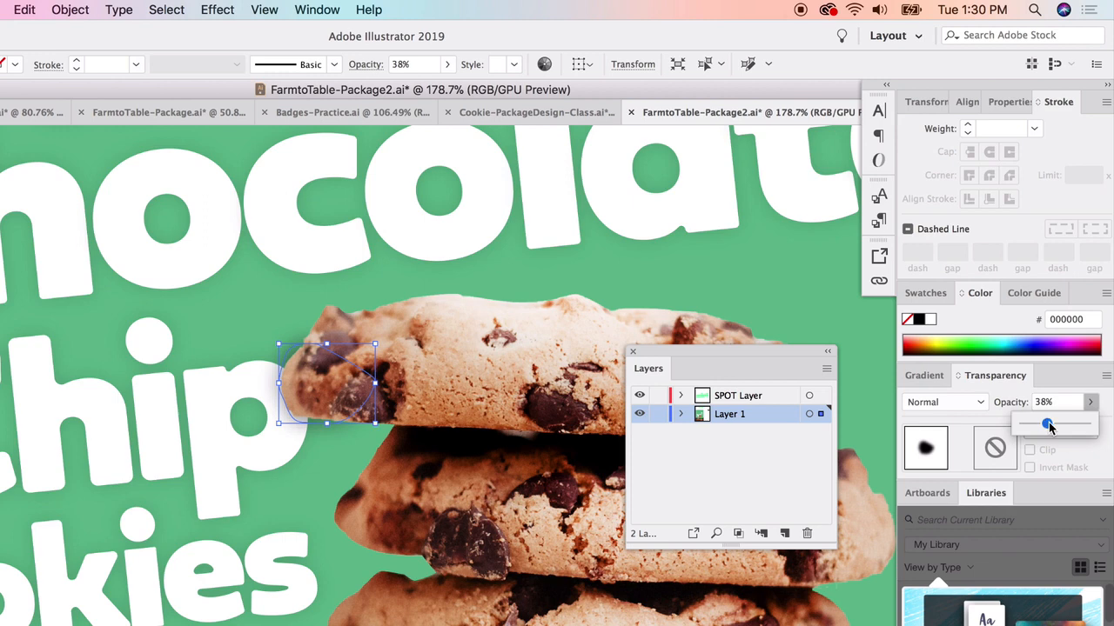
pyautogui.click(475, 291)
# Select the blurred shadow shape and nudge it slightly left so it shows more on the "p" of "Chip"
pyautogui.click(281, 352)
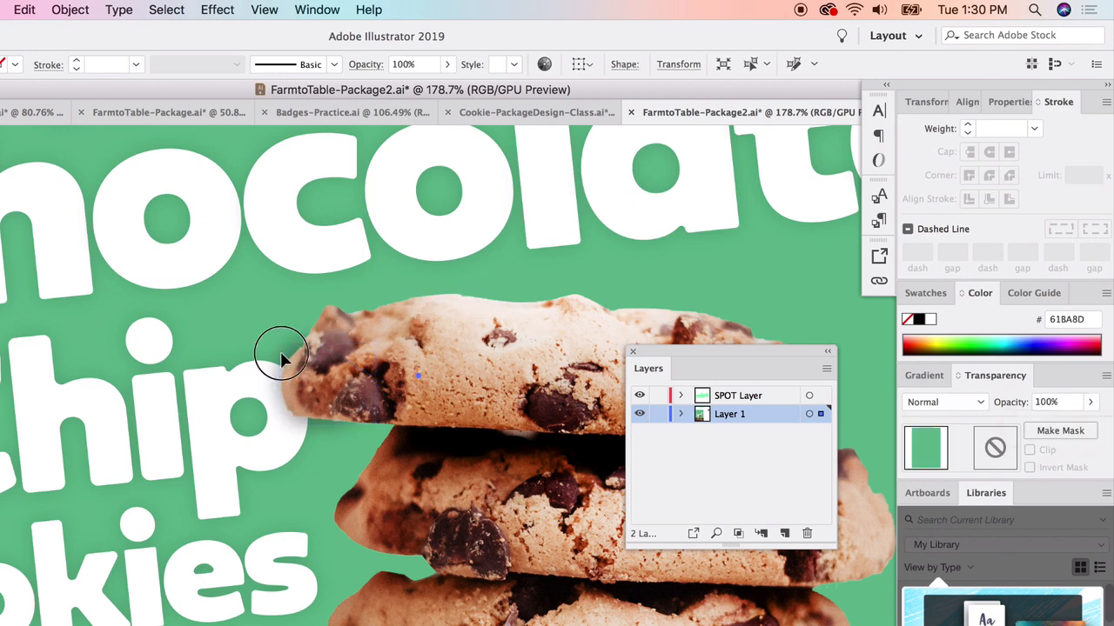
pyautogui.click(284, 348)
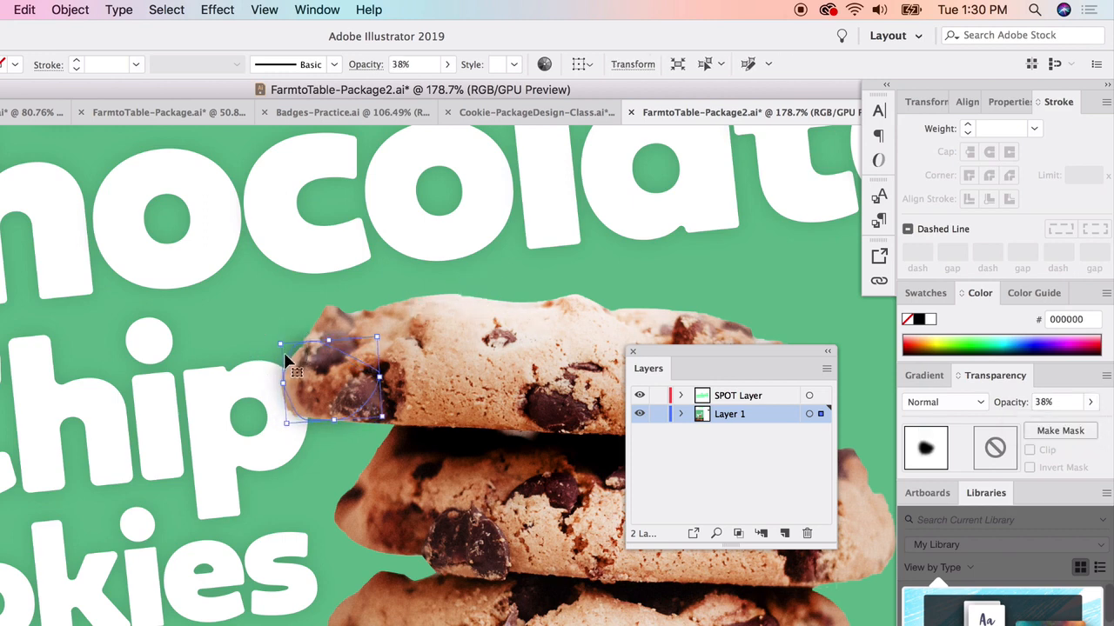
pyautogui.press('Left')
pyautogui.press('Left')
pyautogui.press('Left')
pyautogui.press('Left')
pyautogui.press('Left')
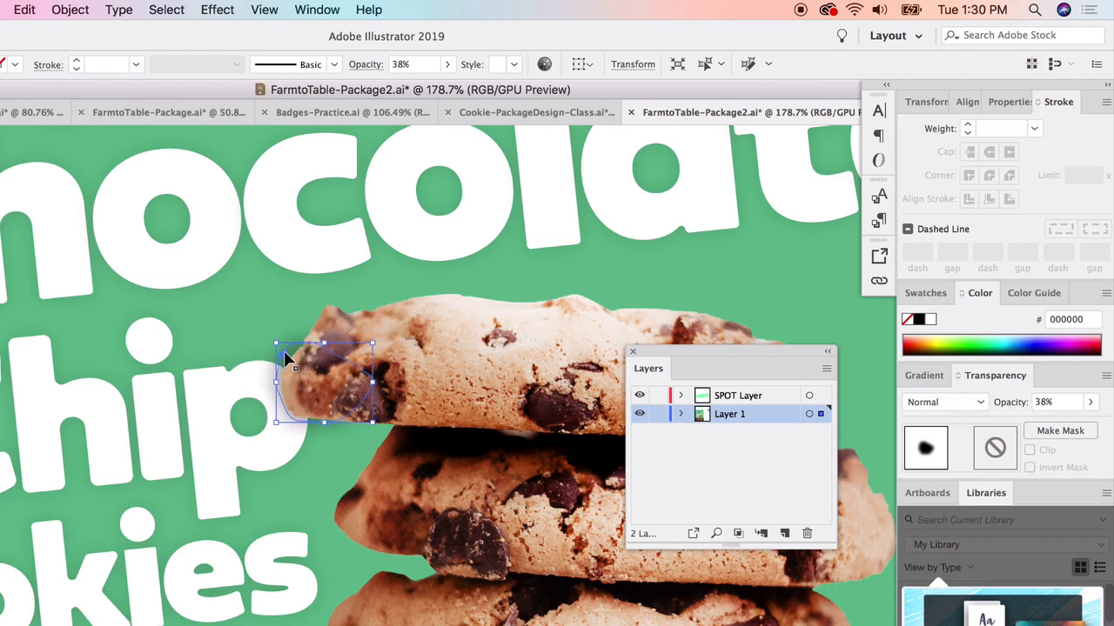
pyautogui.click(242, 310)
# Review the whole package artwork, from the title lettering and logo down to the badge and banner
pyautogui.press('super+0')
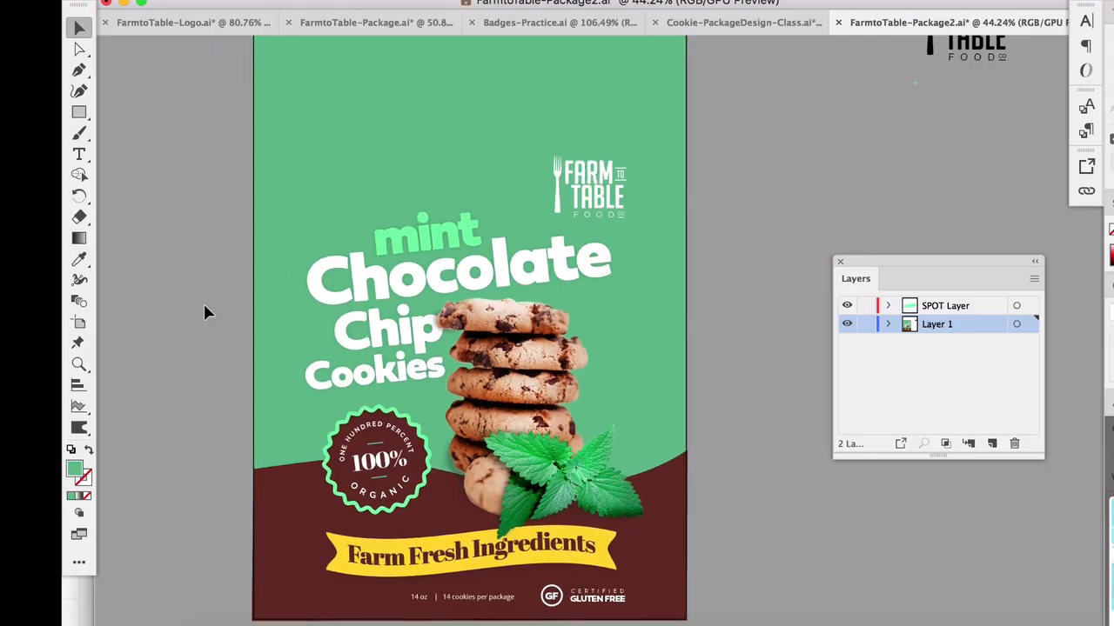
pyautogui.click(204, 305)
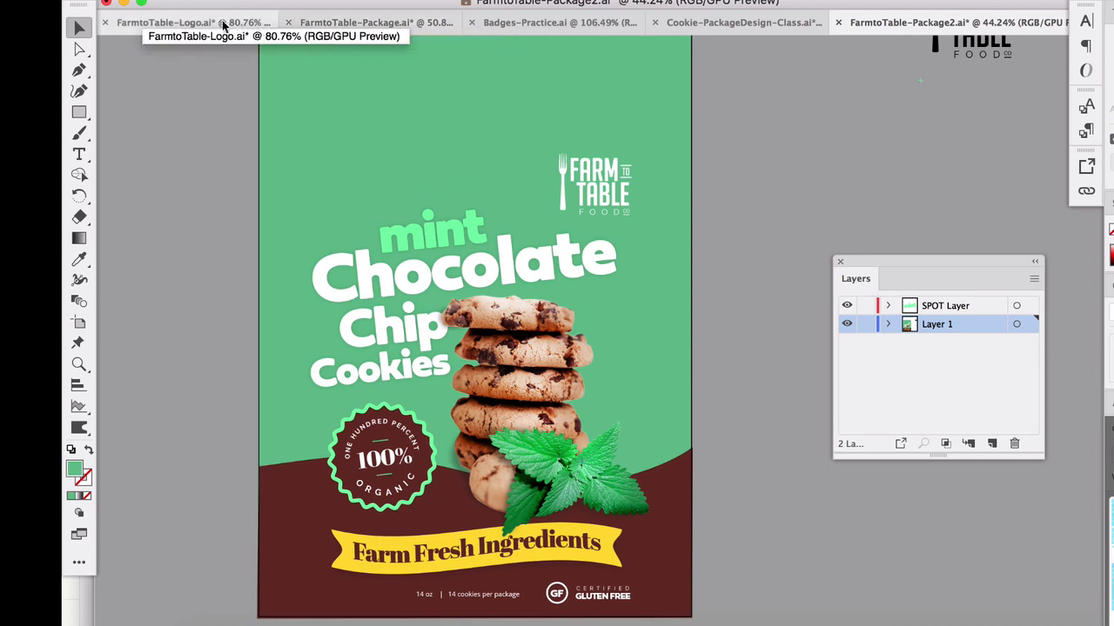
pyautogui.click(783, 26)
pyautogui.click(983, 23)
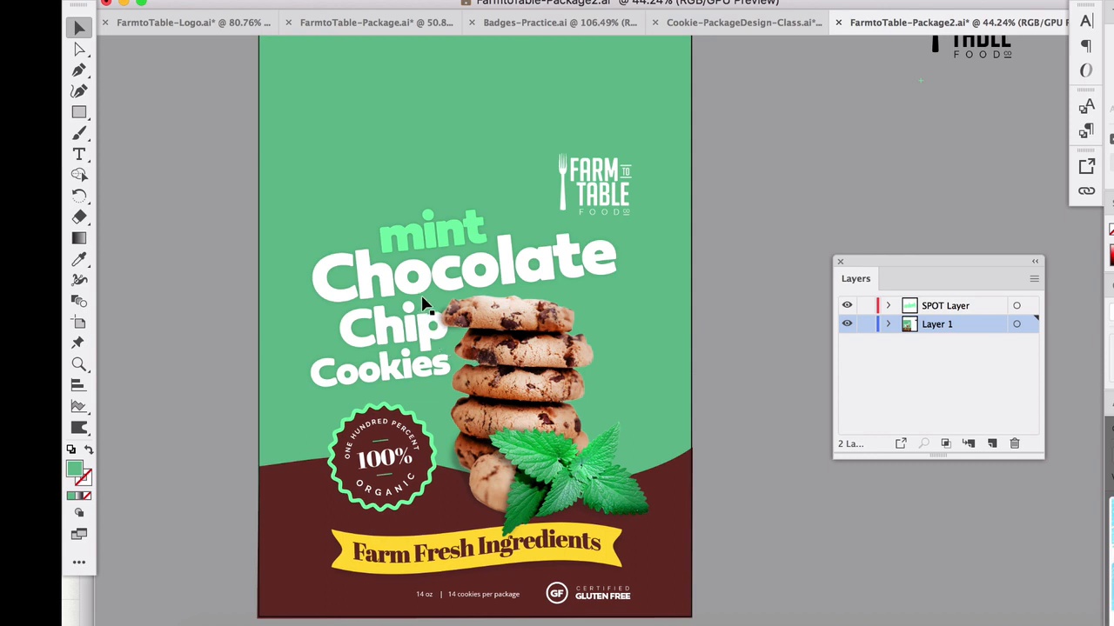
pyautogui.scroll(1, 269, 198)
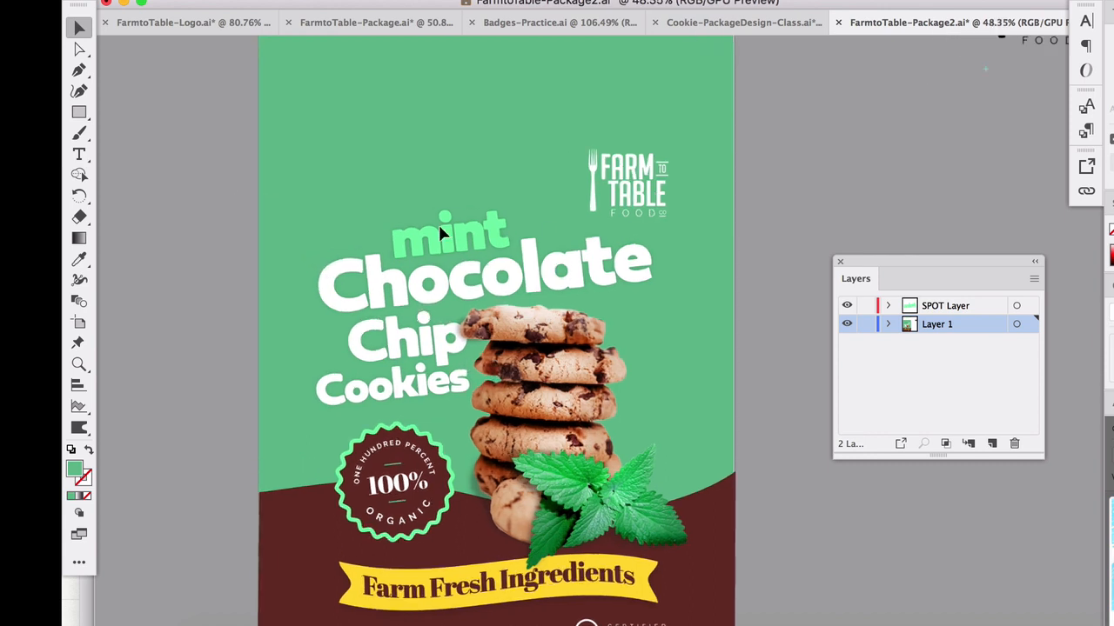
pyautogui.scroll(2, 602, 217)
pyautogui.hscroll(2, 602, 218)
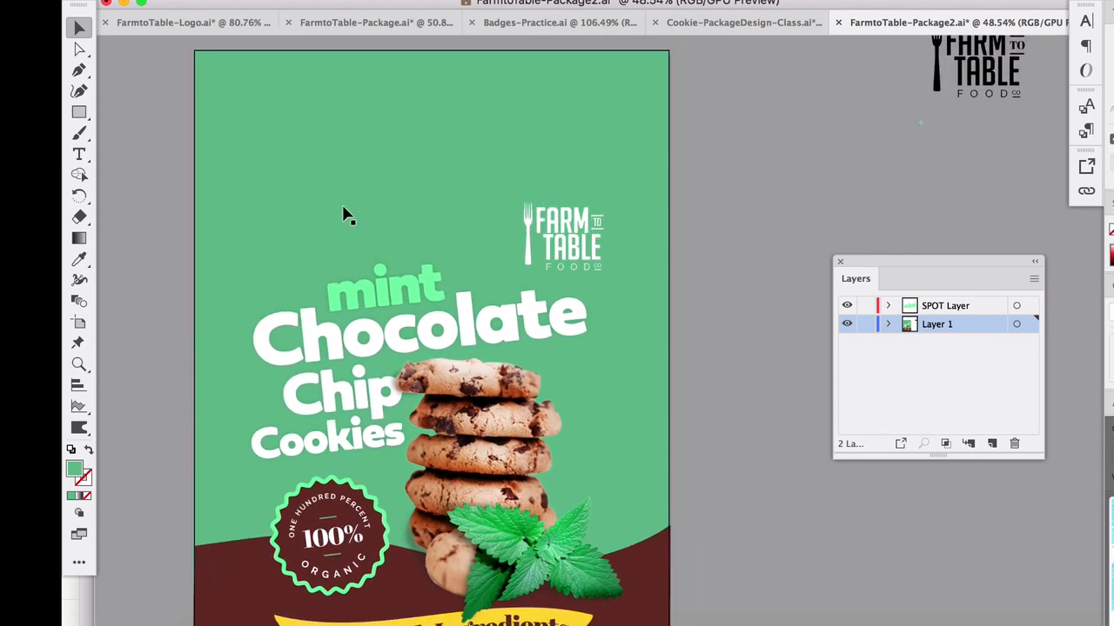
pyautogui.hscroll(1, 606, 248)
pyautogui.hscroll(2, 606, 251)
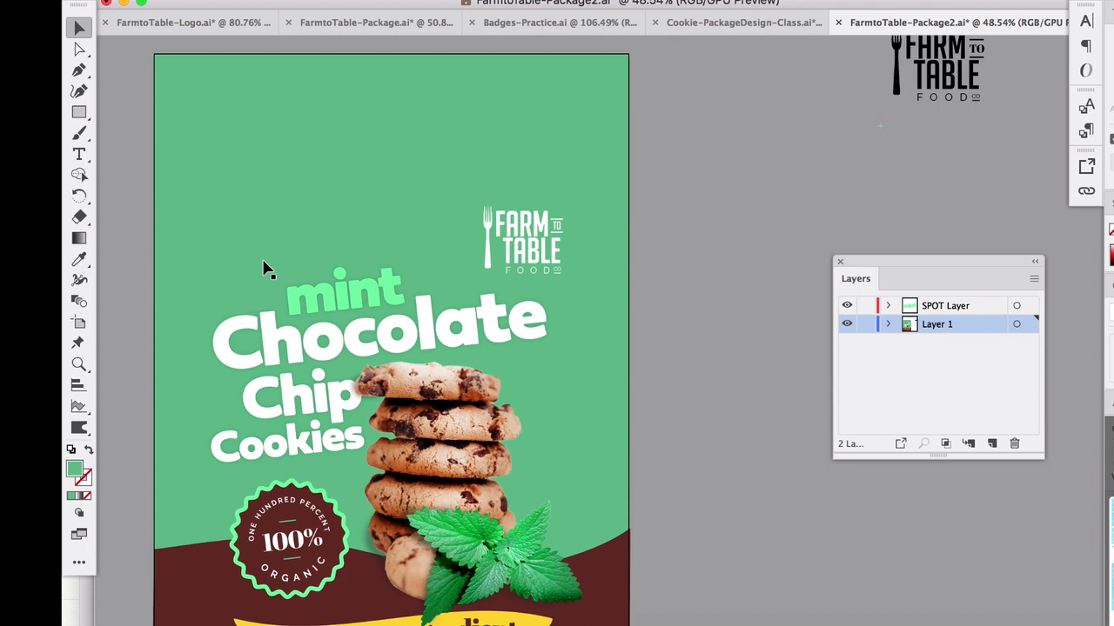
pyautogui.scroll(-2, 266, 270)
pyautogui.hscroll(-2, 265, 269)
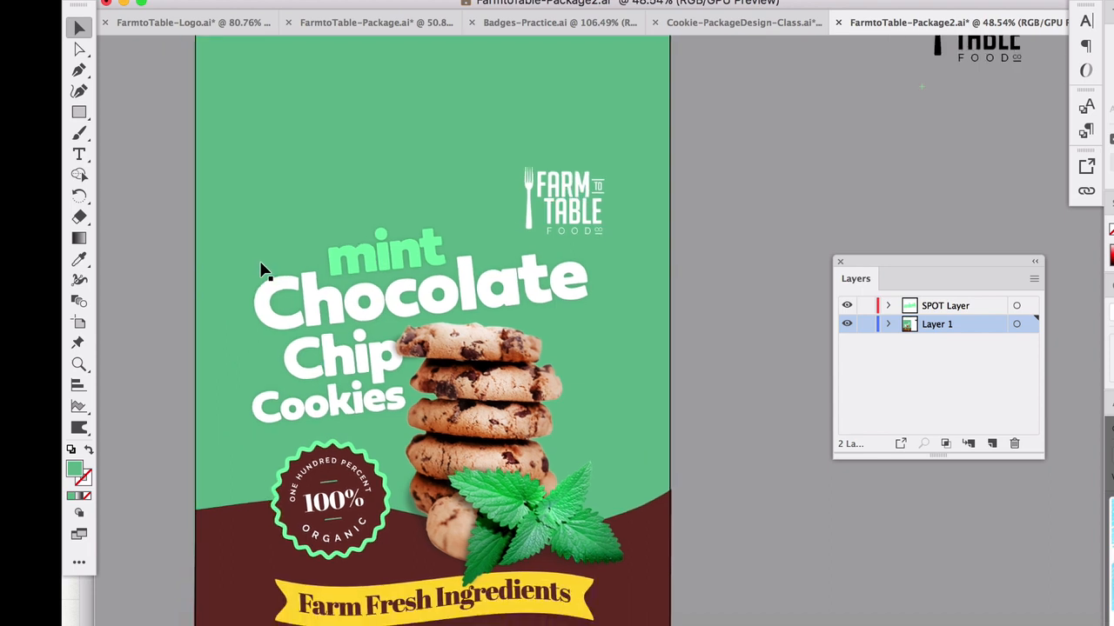
pyautogui.scroll(-1, 265, 271)
pyautogui.scroll(-1, 266, 271)
pyautogui.hscroll(-1, 266, 271)
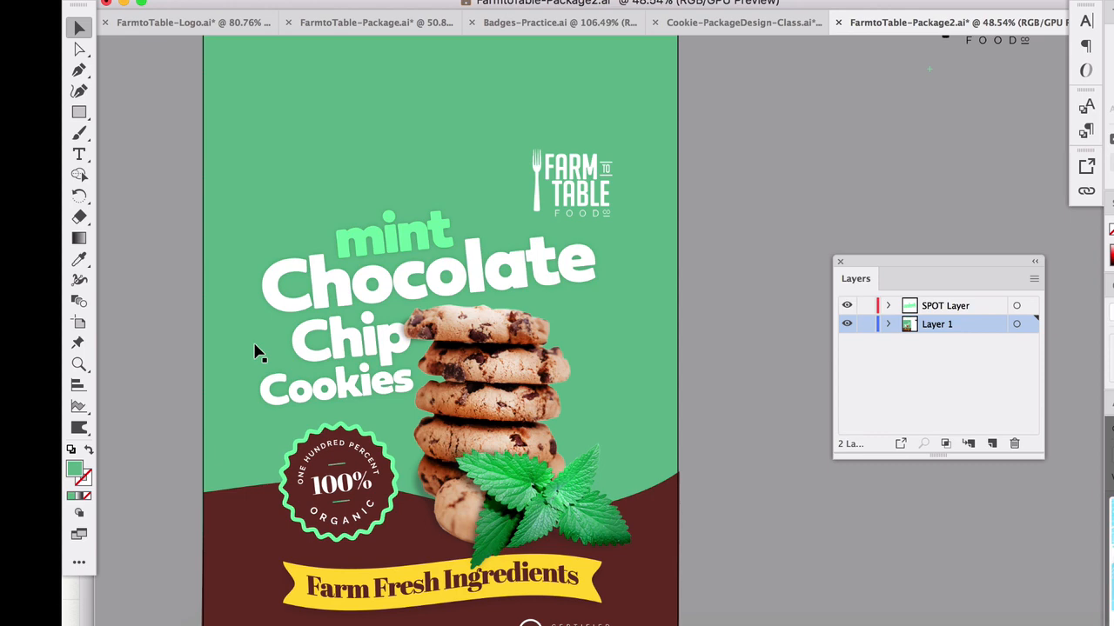
pyautogui.scroll(-3, 262, 329)
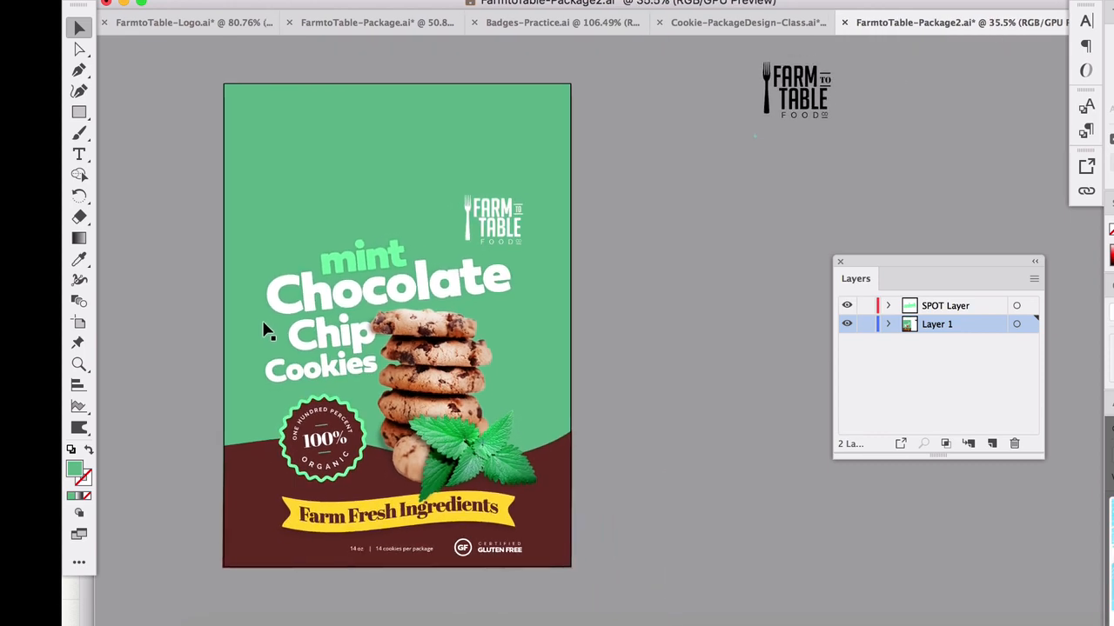
pyautogui.hscroll(-5, 263, 329)
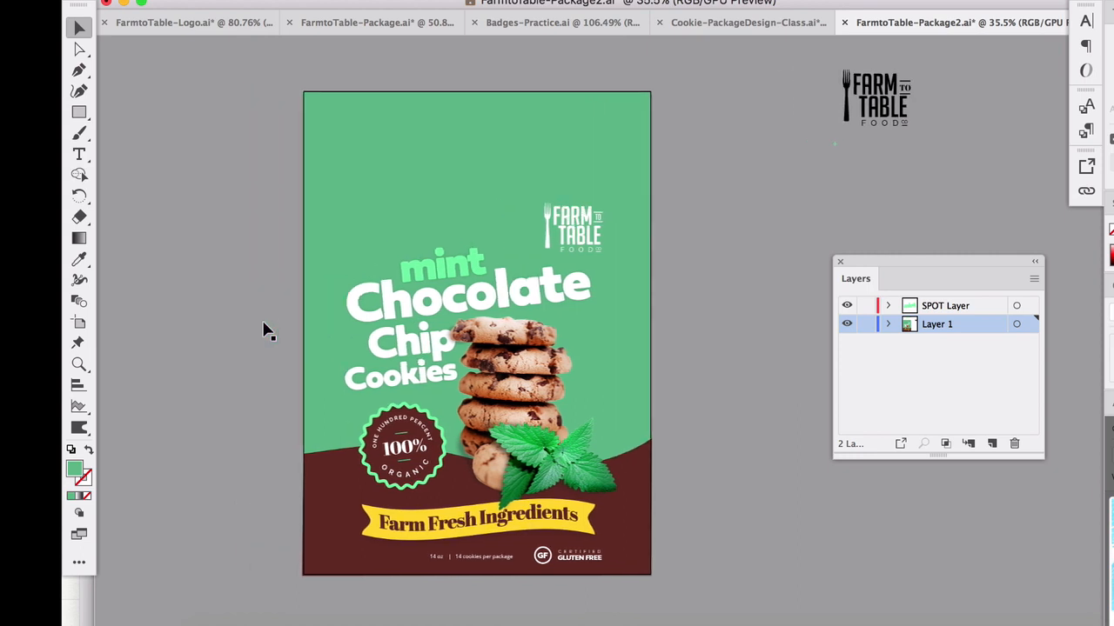